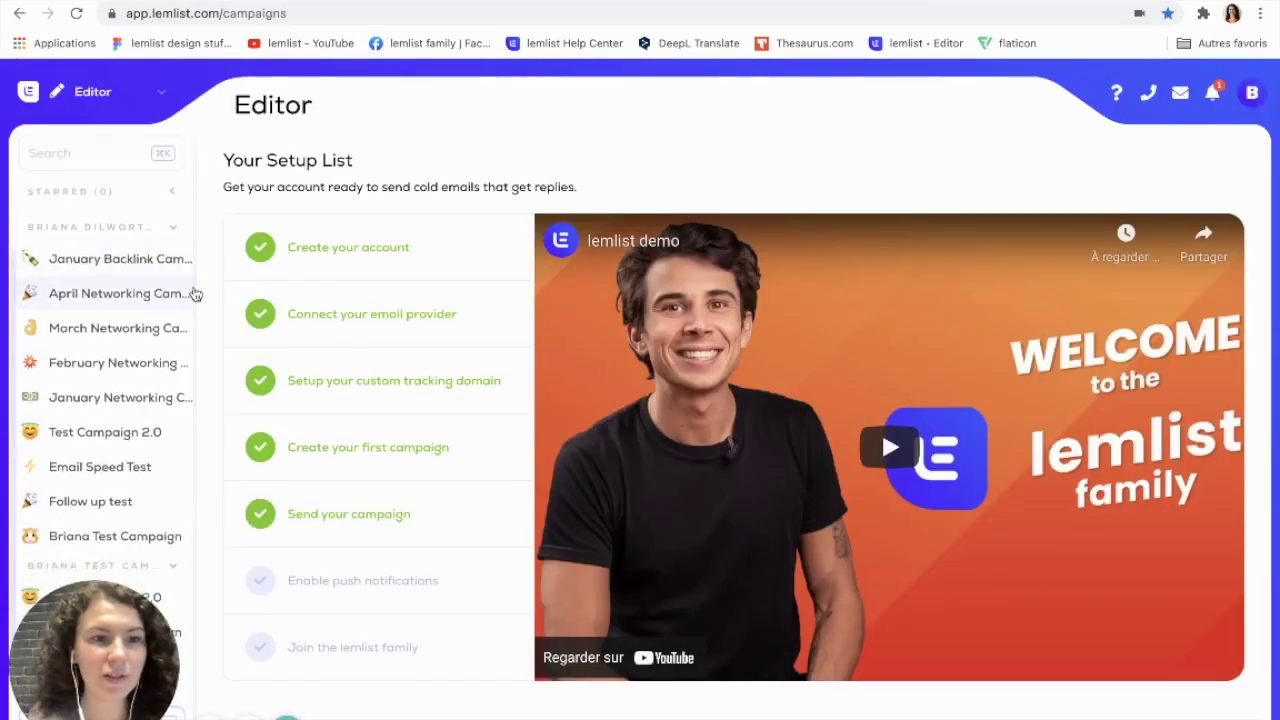
Open the January Networking Campaign from the campaign list
{"action": "scroll", "coordinate": [90, 430], "scroll_direction": "up", "scroll_amount": 2}
{"action": "scroll", "coordinate": [77, 374], "scroll_direction": "up", "scroll_amount": 3}
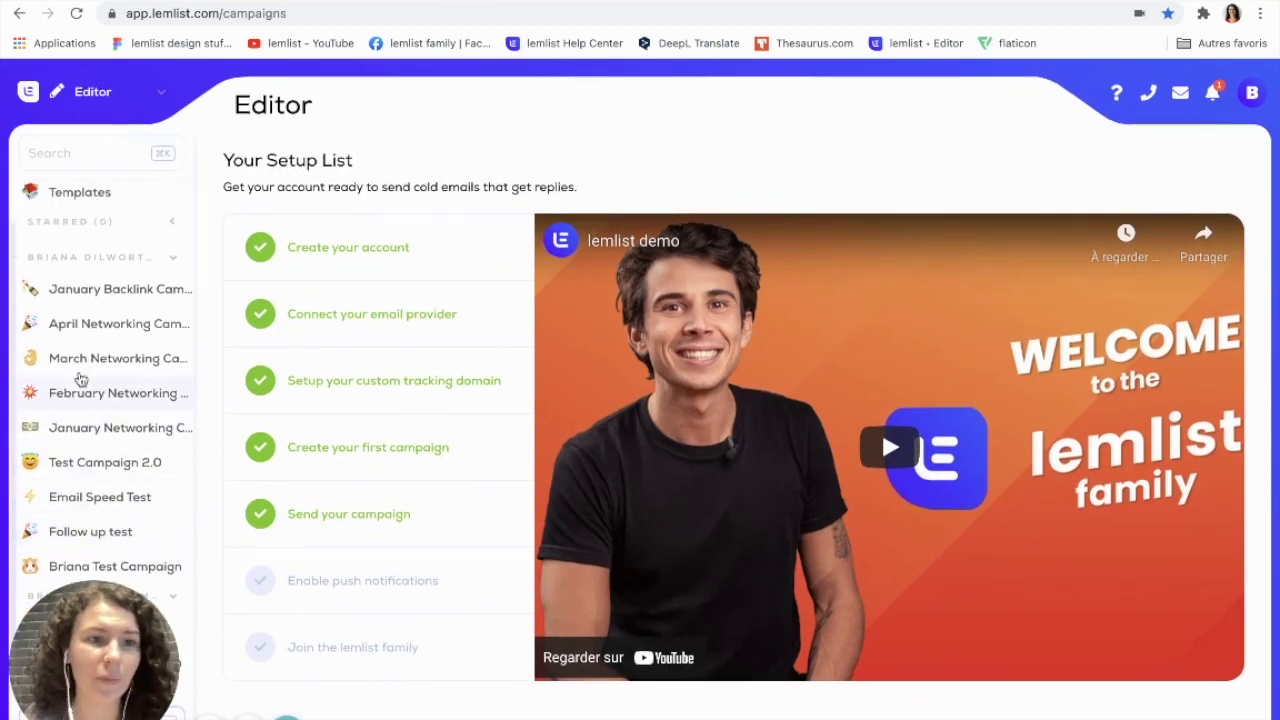
{"action": "scroll", "coordinate": [80, 372], "scroll_direction": "down", "scroll_amount": 4}
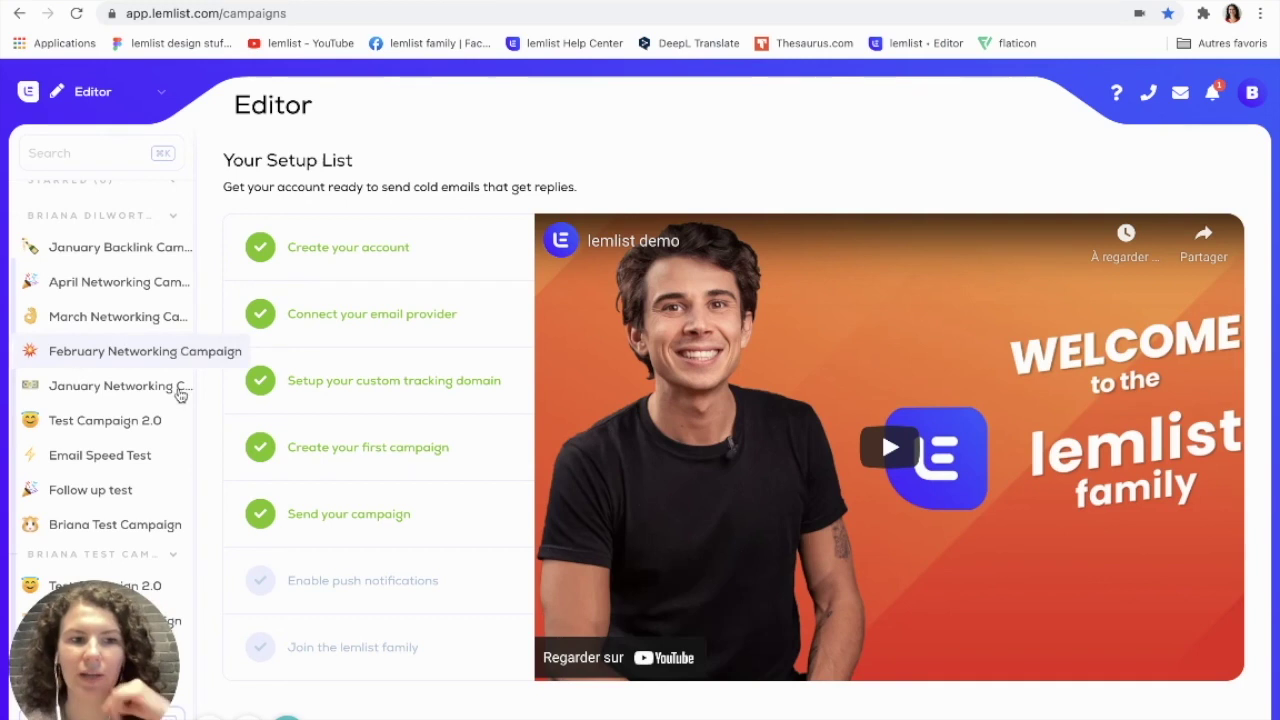
{"action": "scroll", "coordinate": [75, 430], "scroll_direction": "up", "scroll_amount": 1}
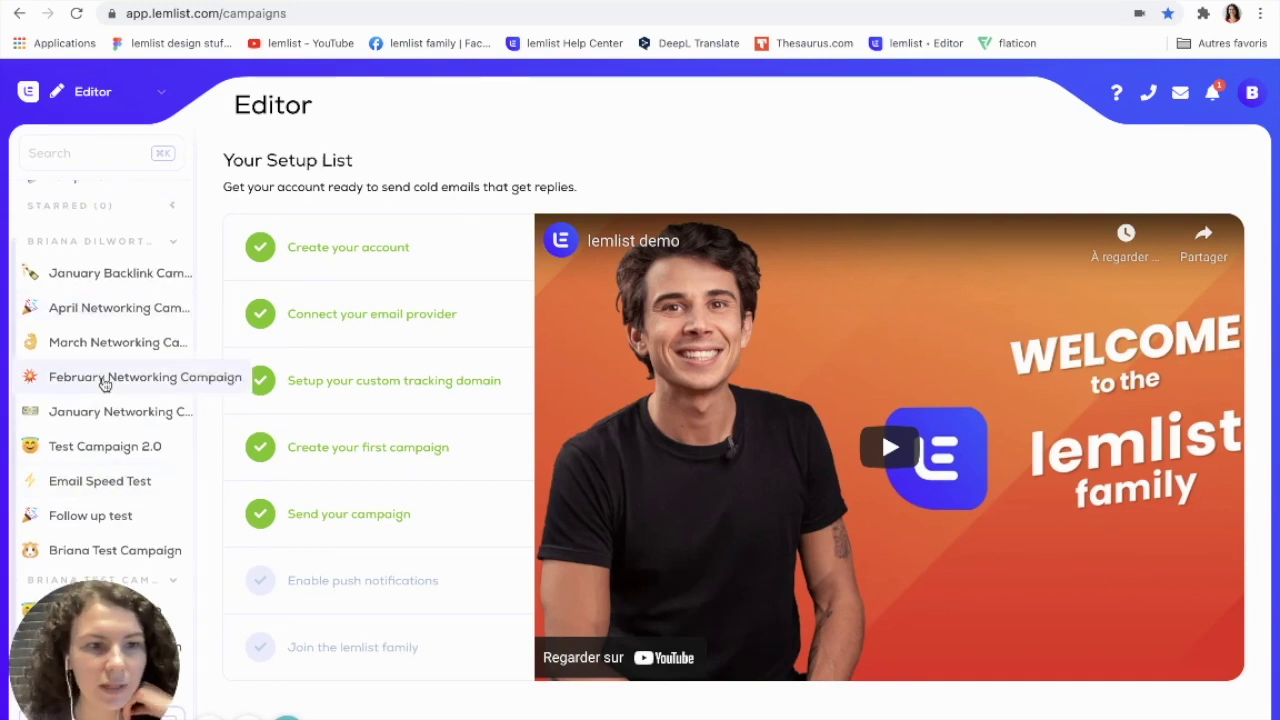
{"action": "left_click", "coordinate": [91, 414]}
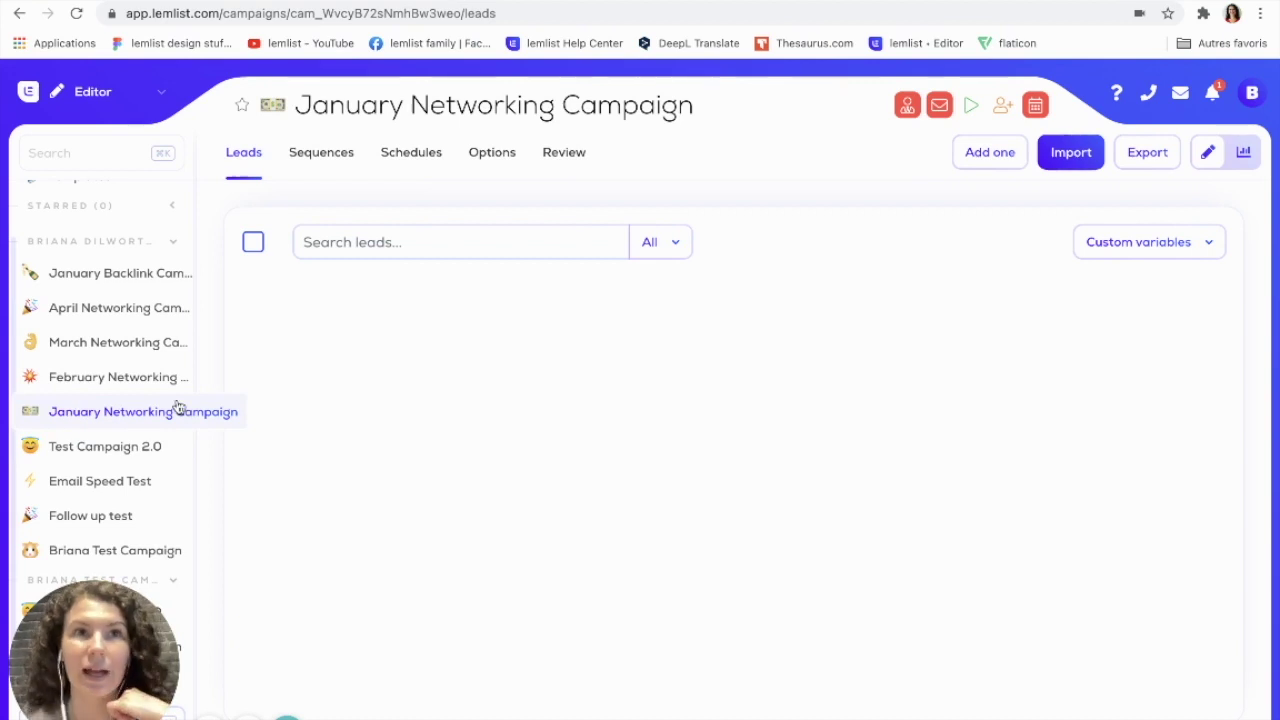
Create a new label named NETWORKING CAMPAIGNS in the campaign's options and save it
{"action": "left_click", "coordinate": [504, 165]}
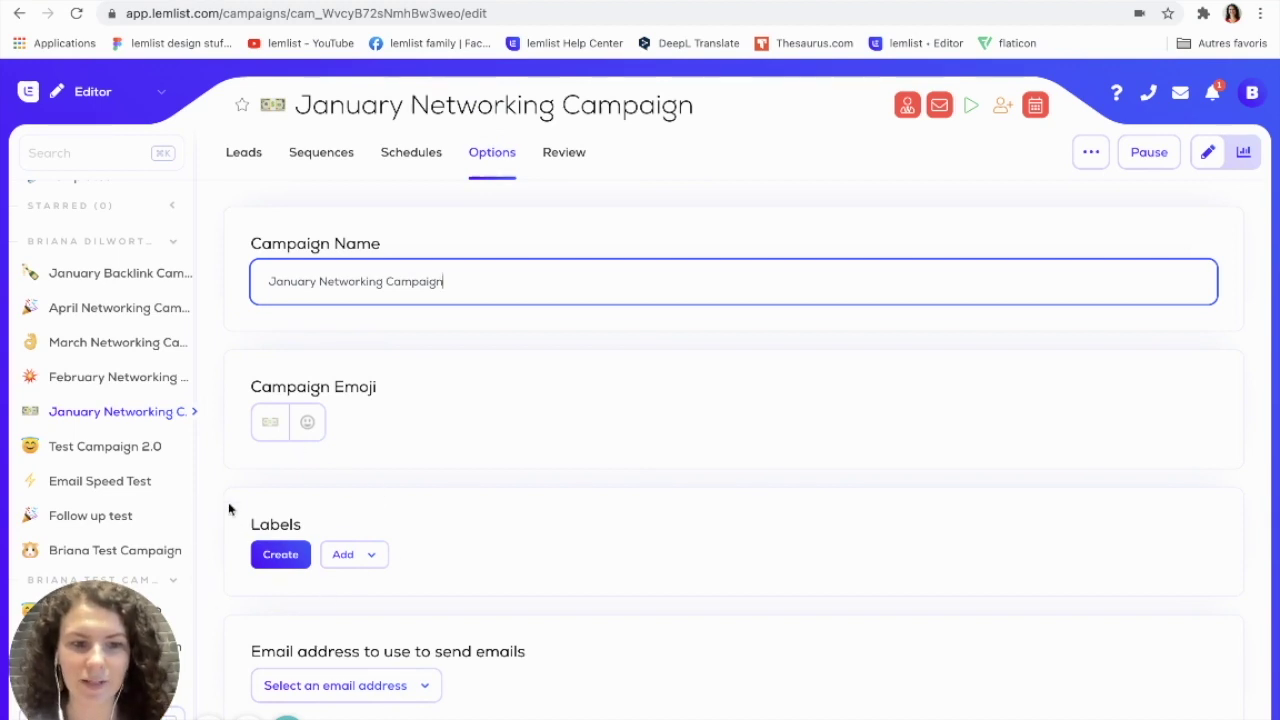
{"action": "scroll", "coordinate": [400, 491], "scroll_direction": "down", "scroll_amount": 1}
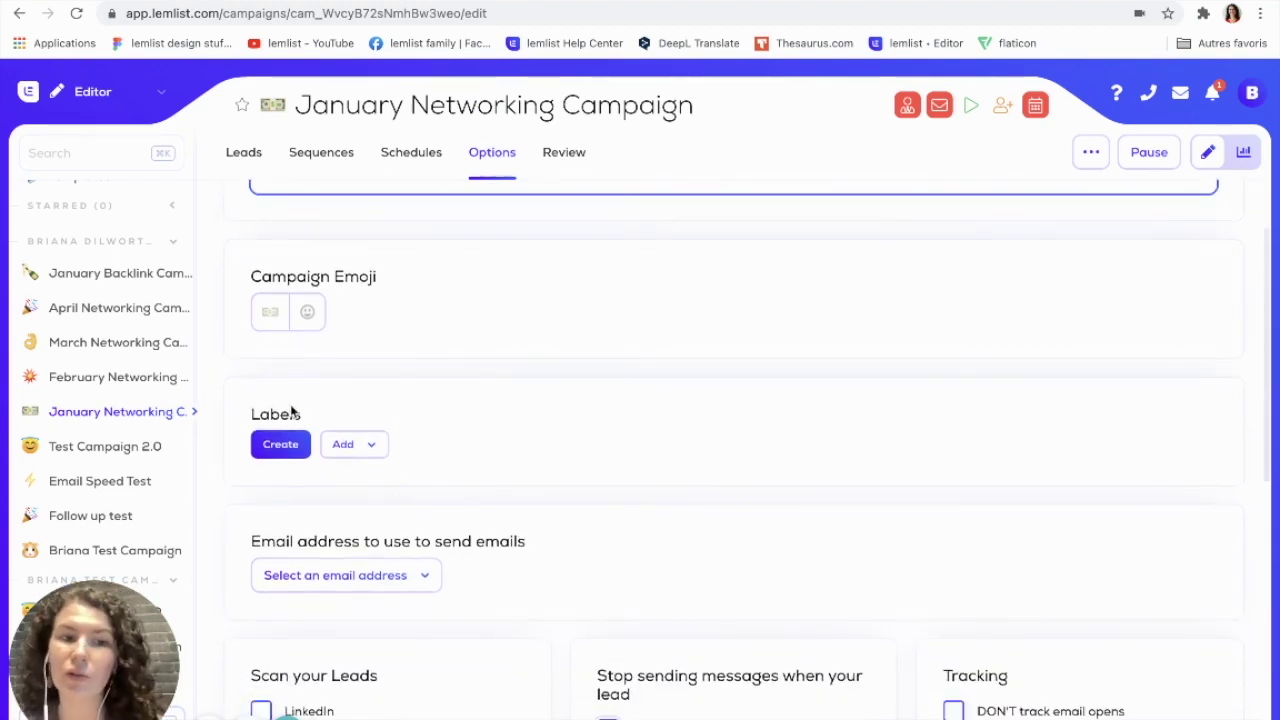
{"action": "left_click", "coordinate": [343, 444]}
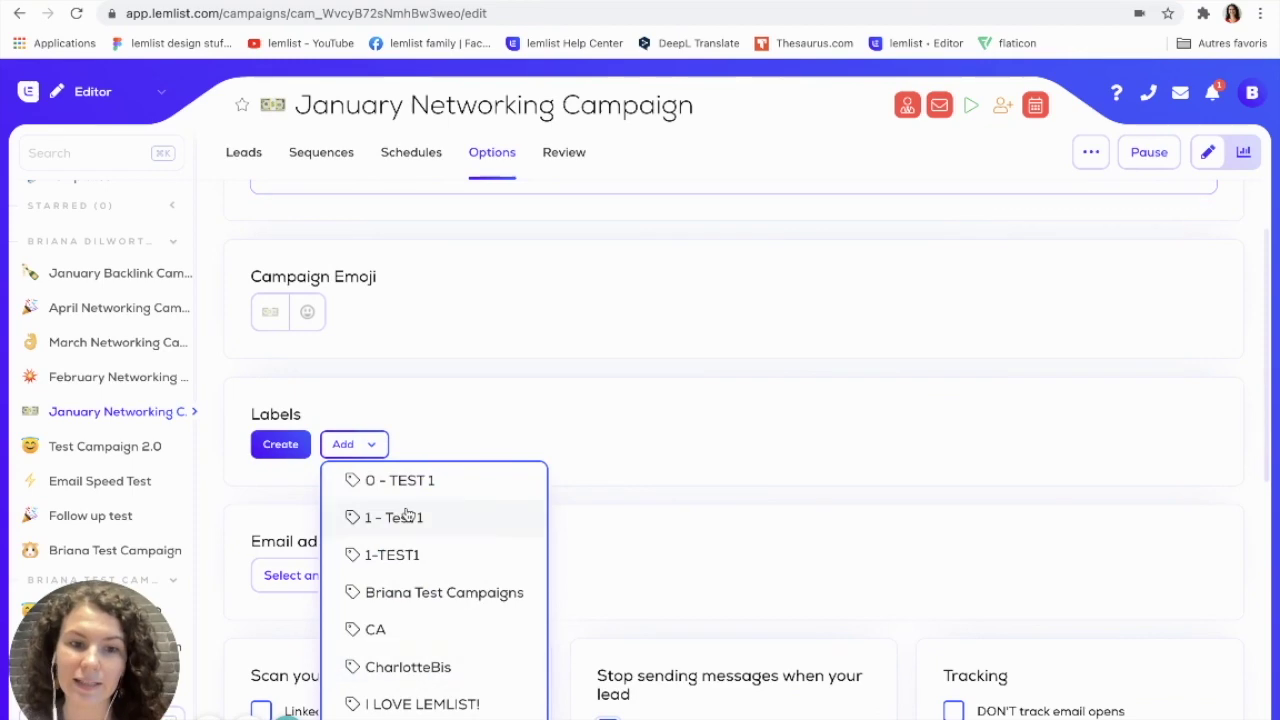
{"action": "left_click", "coordinate": [448, 401]}
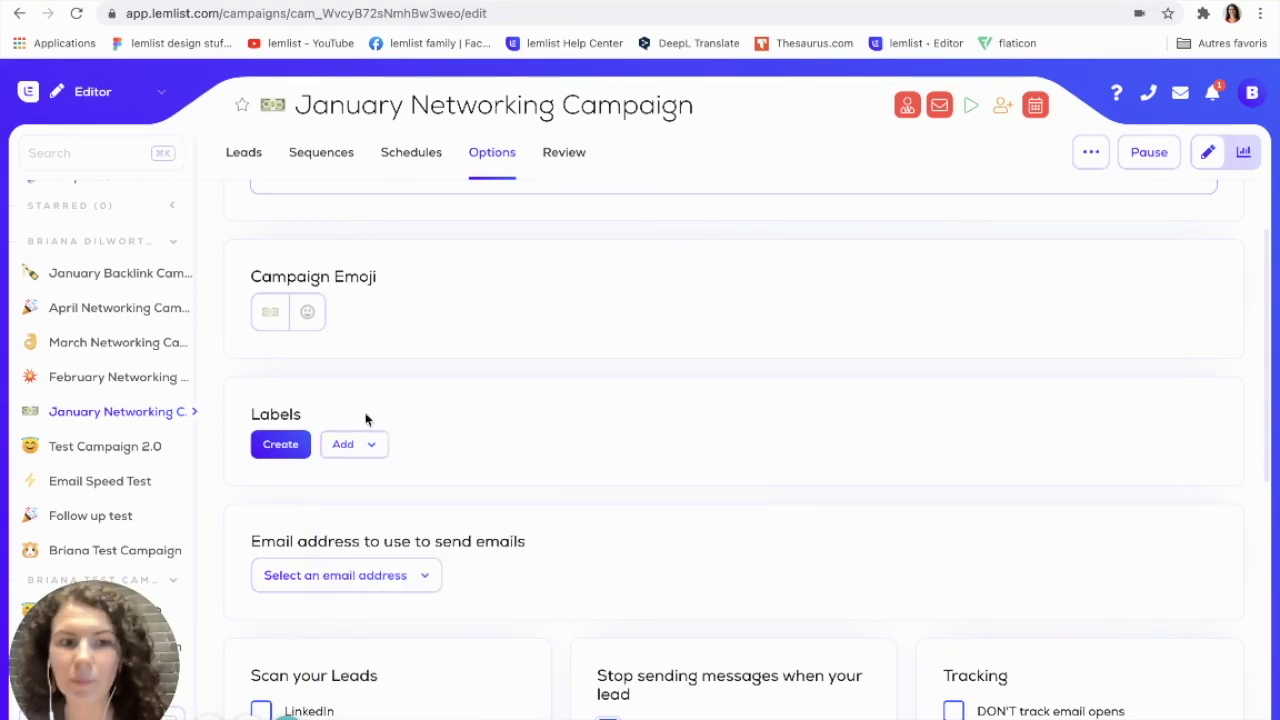
{"action": "left_click", "coordinate": [285, 448]}
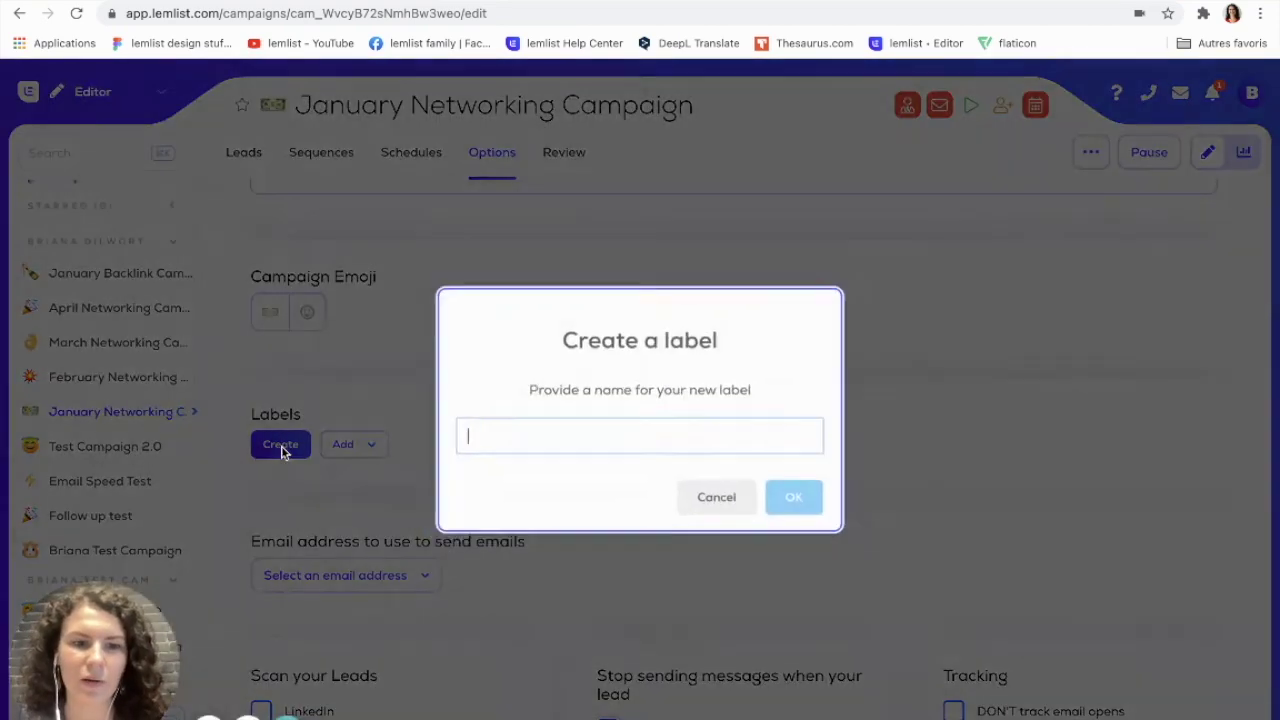
{"action": "type", "text": "NETWORKING"}
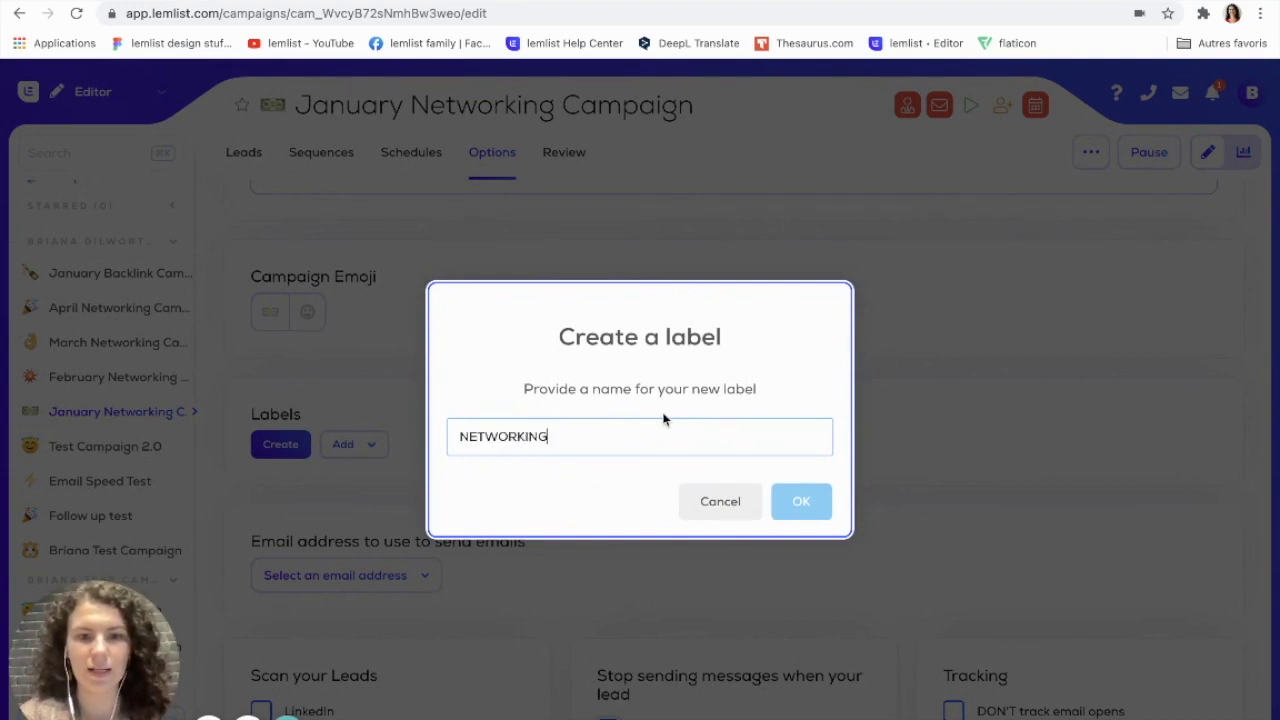
{"action": "type", "text": " CAMP"}
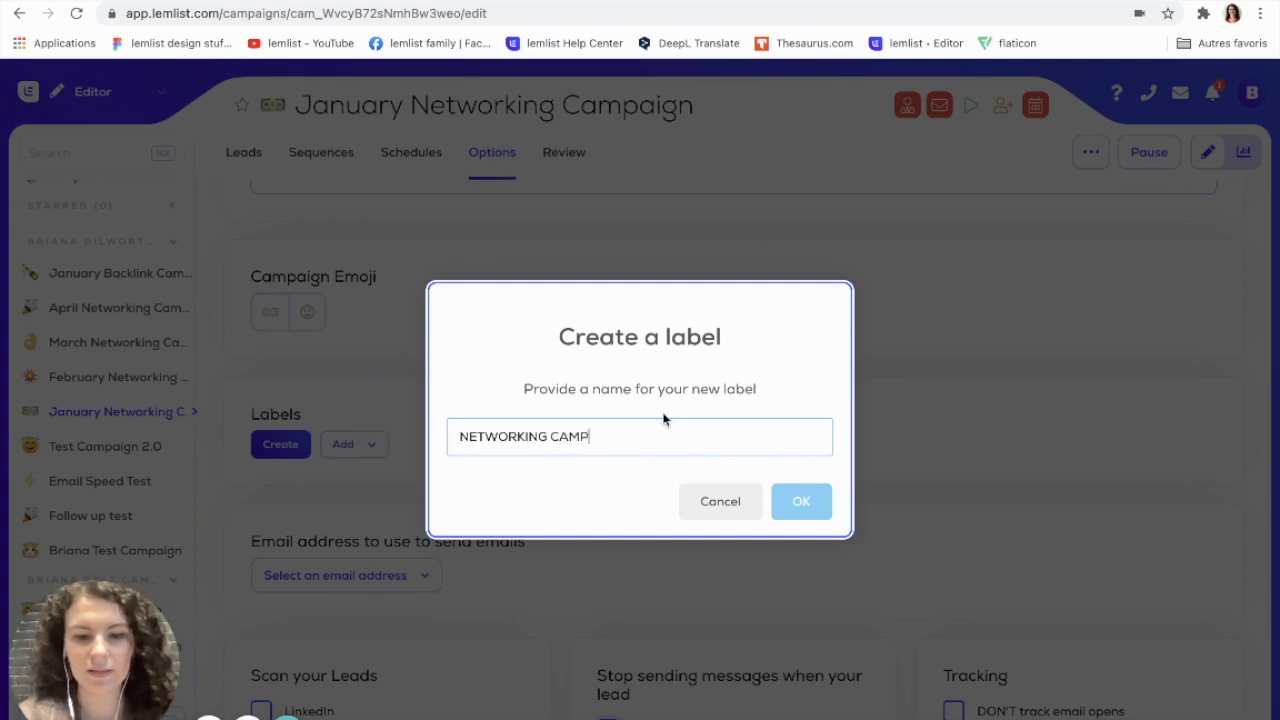
{"action": "type", "text": "AIGNS"}
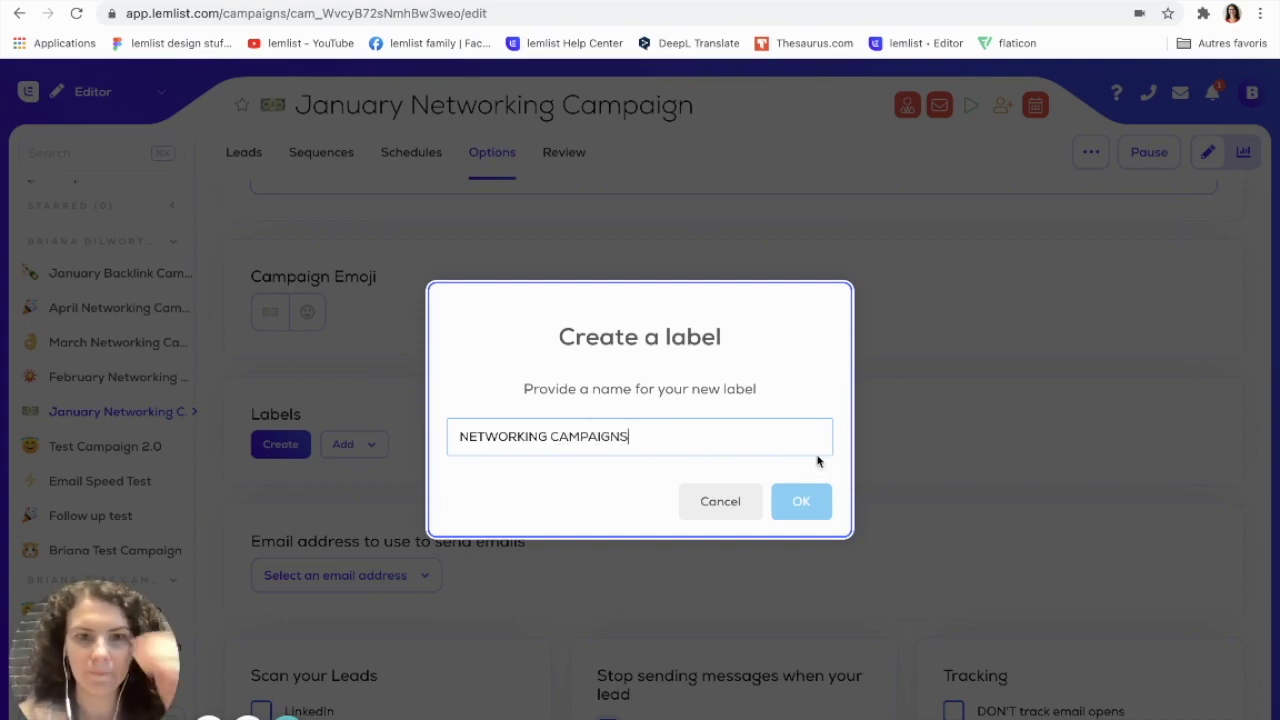
{"action": "left_click", "coordinate": [798, 502]}
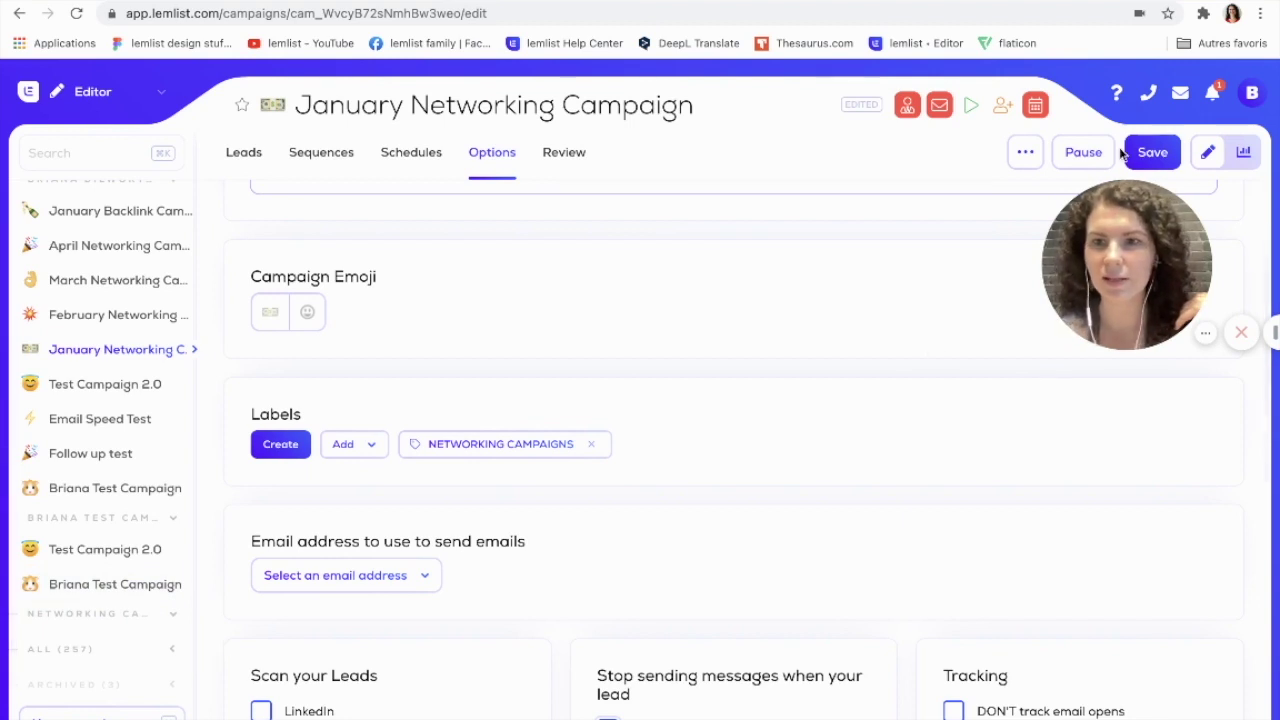
{"action": "left_click", "coordinate": [1152, 152]}
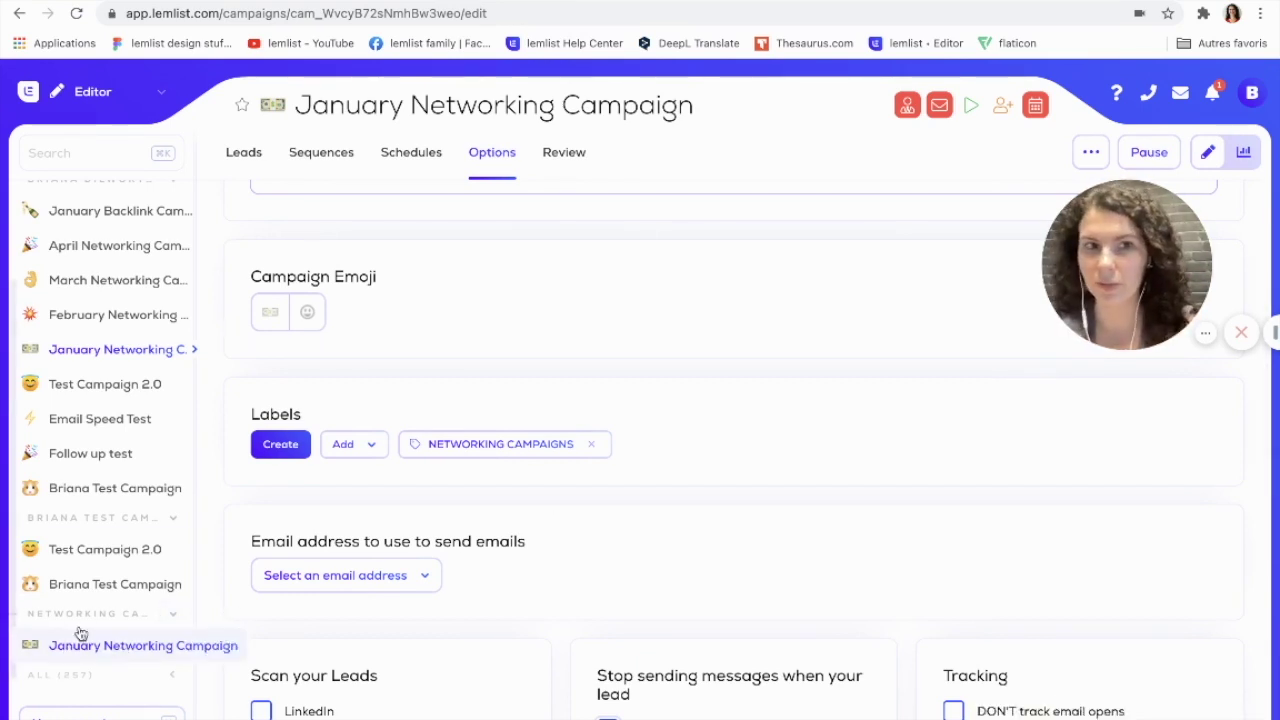
Add the existing NETWORKING CAMPAIGNS label to the February Networking Campaign and save
{"action": "left_click", "coordinate": [89, 326]}
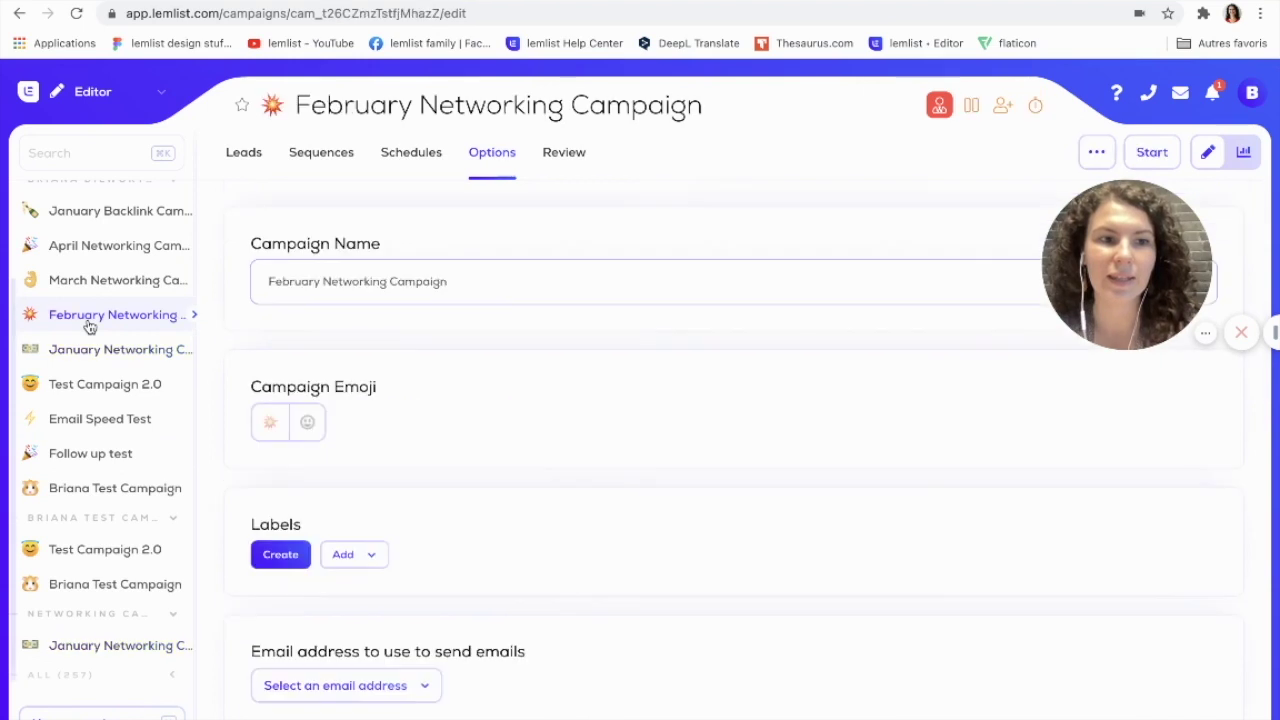
{"action": "left_click", "coordinate": [355, 554]}
{"action": "scroll", "coordinate": [475, 440], "scroll_direction": "down", "scroll_amount": 3}
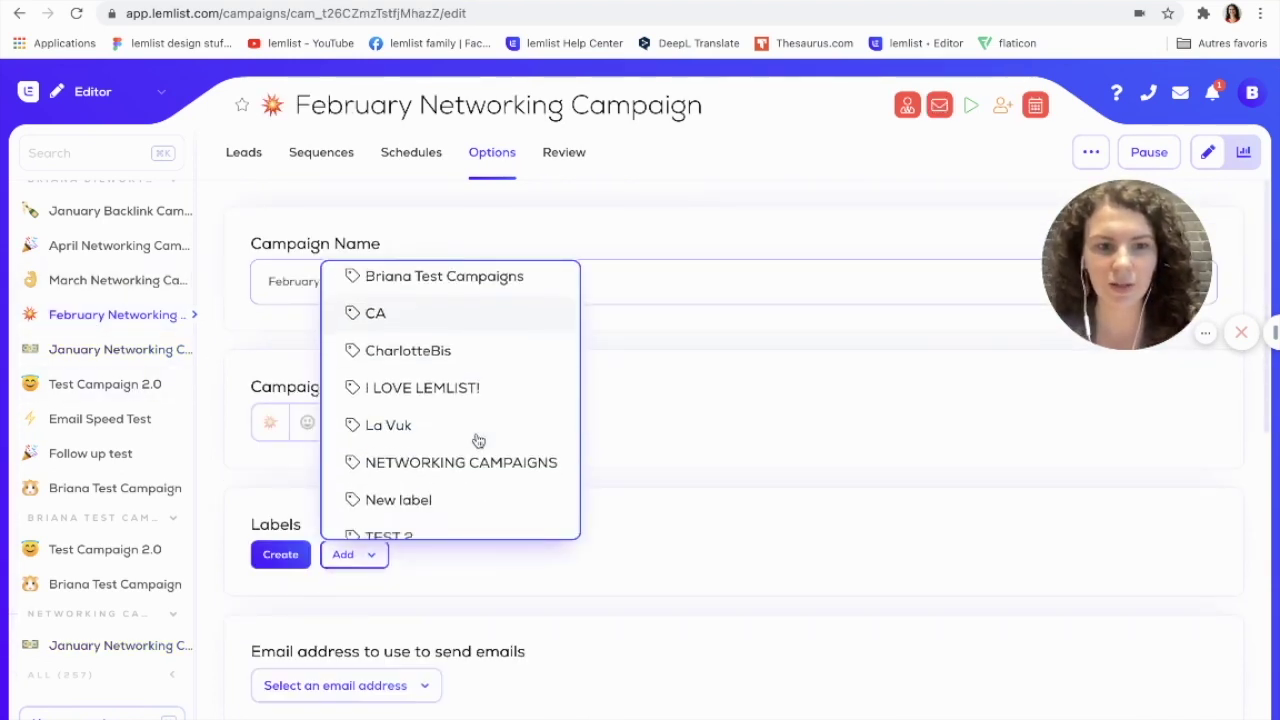
{"action": "left_click", "coordinate": [472, 408]}
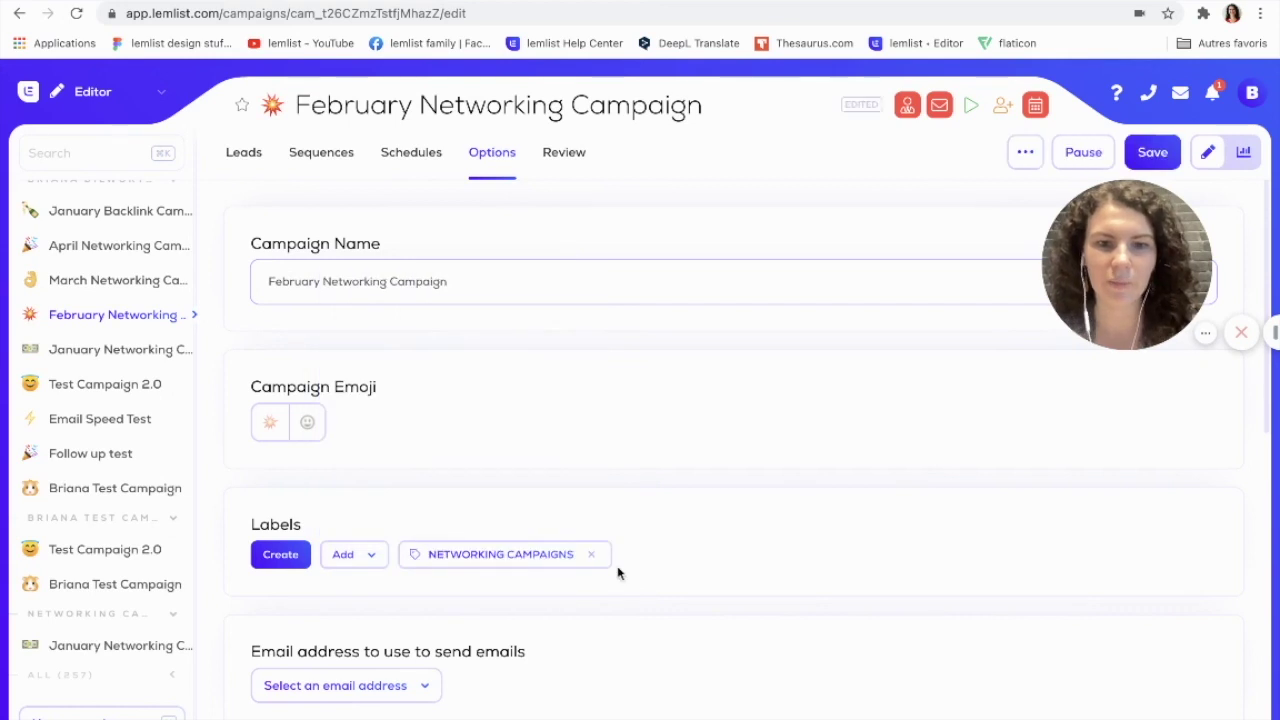
{"action": "left_click", "coordinate": [1153, 155]}
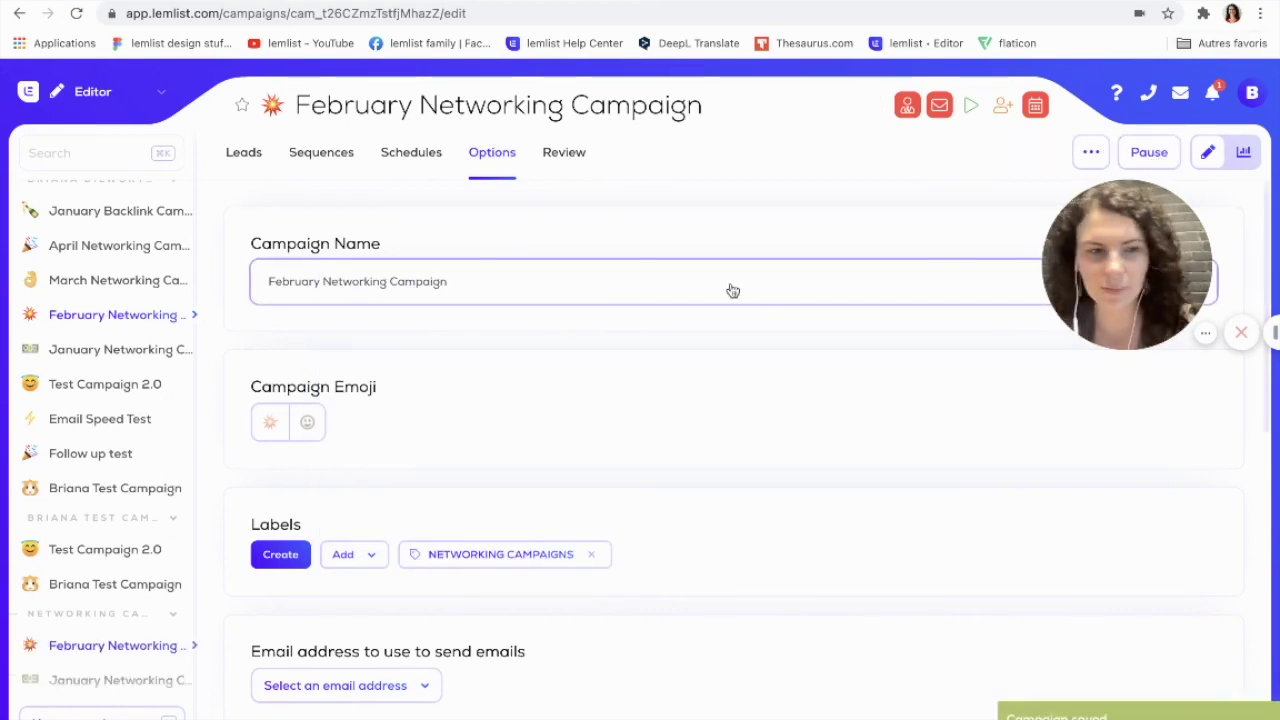
Add the NETWORKING CAMPAIGNS label to the March Networking Campaign and save
{"action": "left_click", "coordinate": [87, 288]}
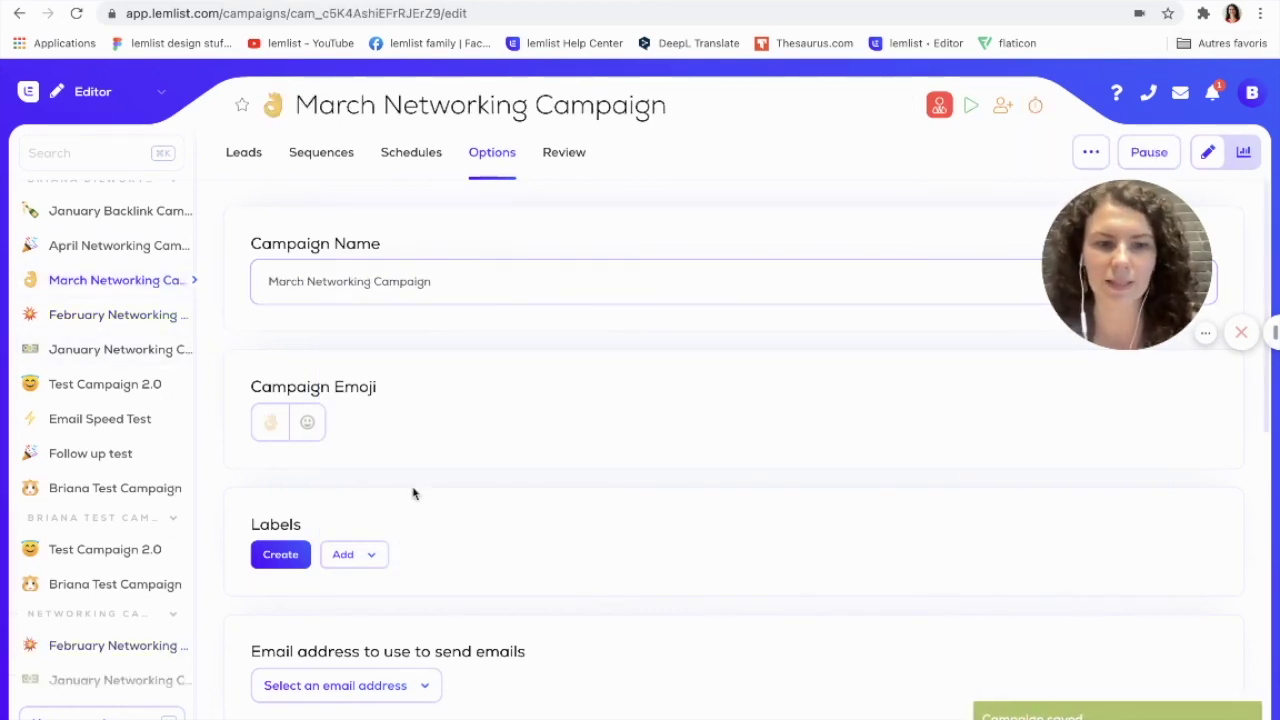
{"action": "left_click", "coordinate": [352, 554]}
{"action": "left_click", "coordinate": [418, 410]}
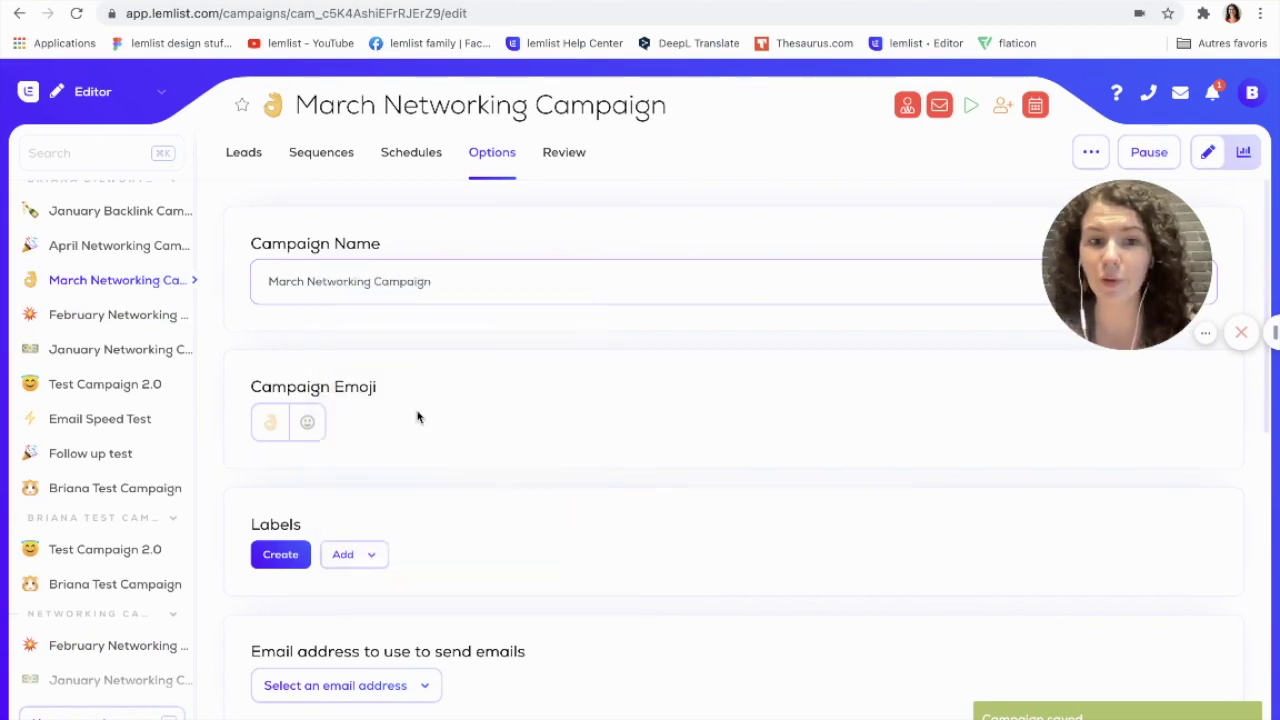
{"action": "left_click", "coordinate": [1153, 153]}
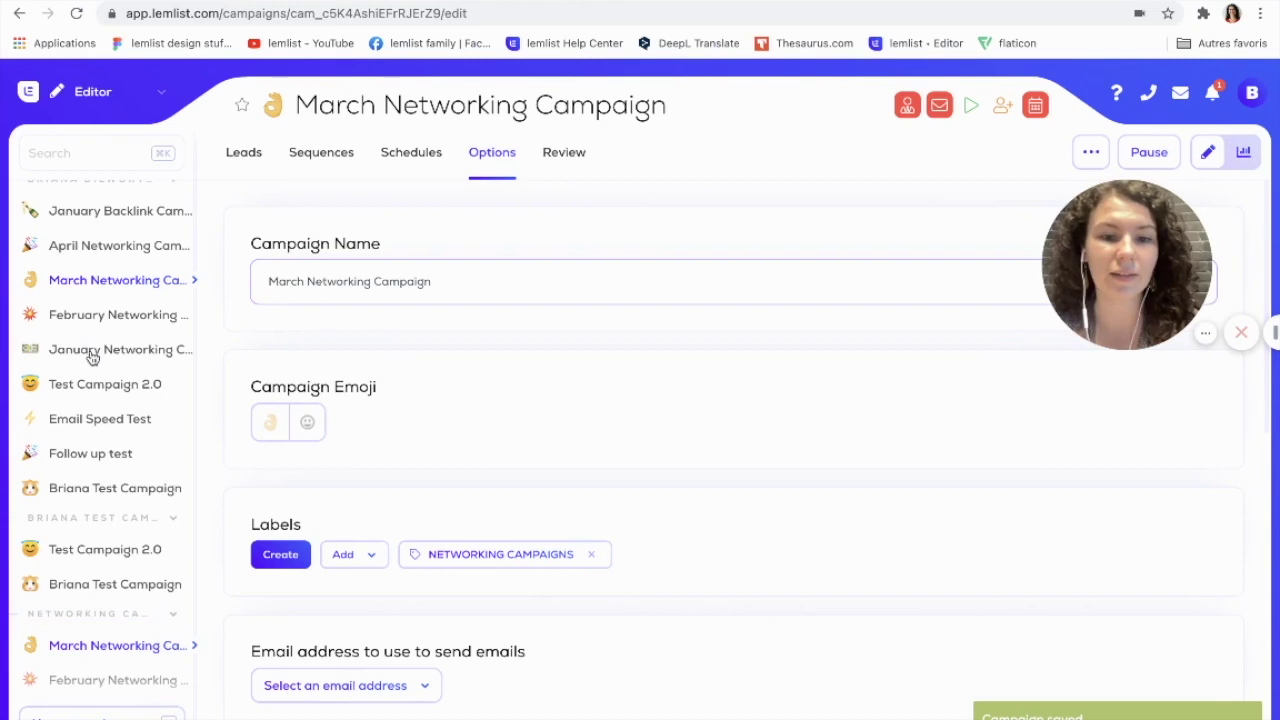
Add the NETWORKING CAMPAIGNS label to the April Networking Campaign and save
{"action": "left_click", "coordinate": [95, 245]}
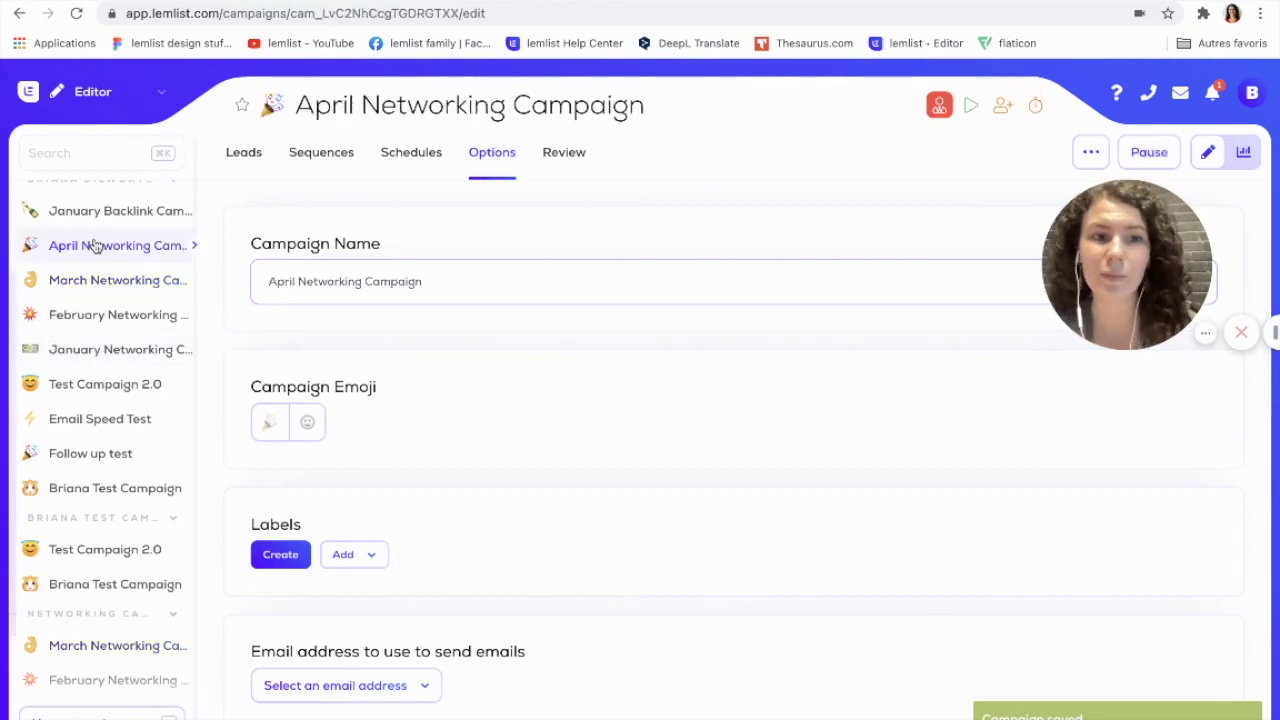
{"action": "left_click", "coordinate": [364, 554]}
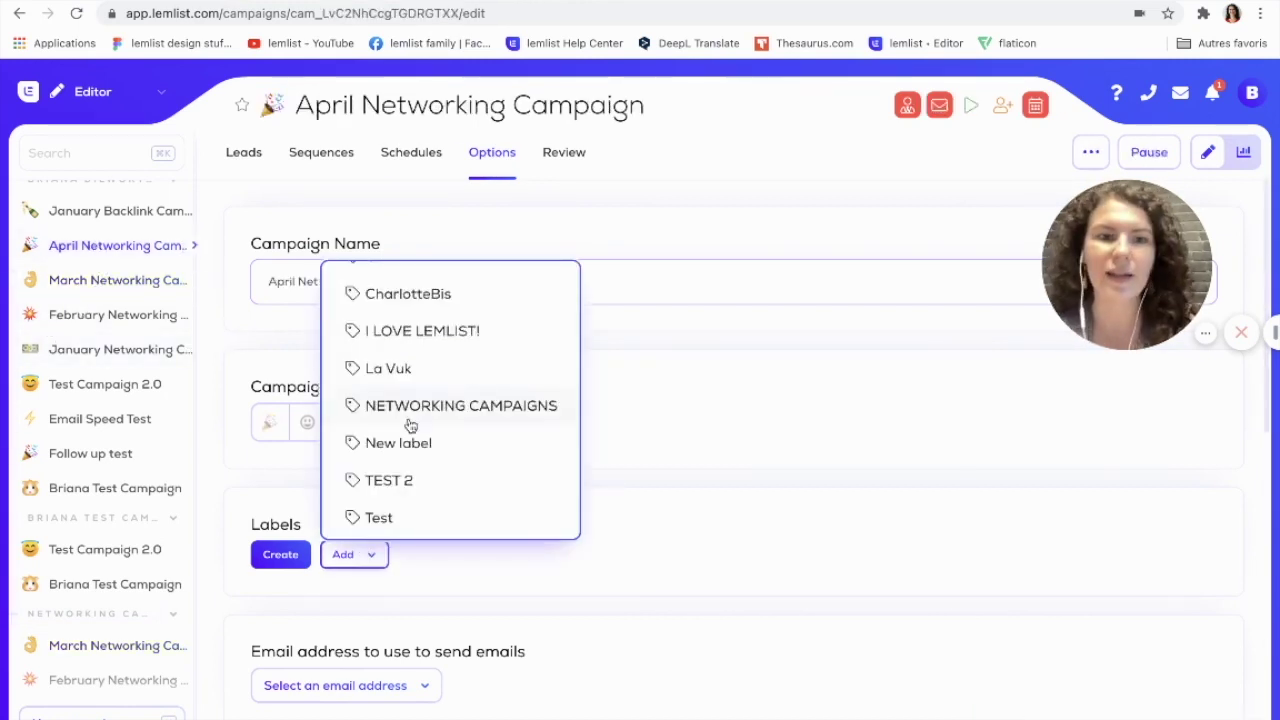
{"action": "left_click", "coordinate": [446, 405]}
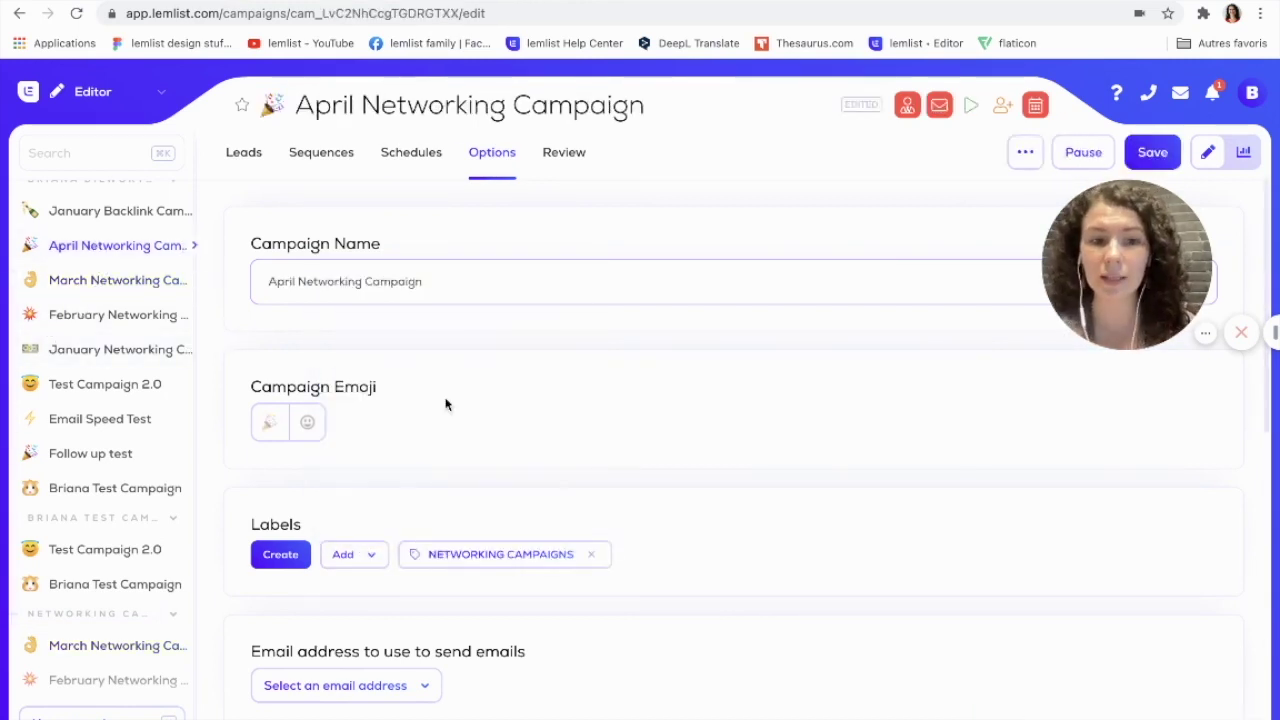
{"action": "left_click", "coordinate": [1153, 152]}
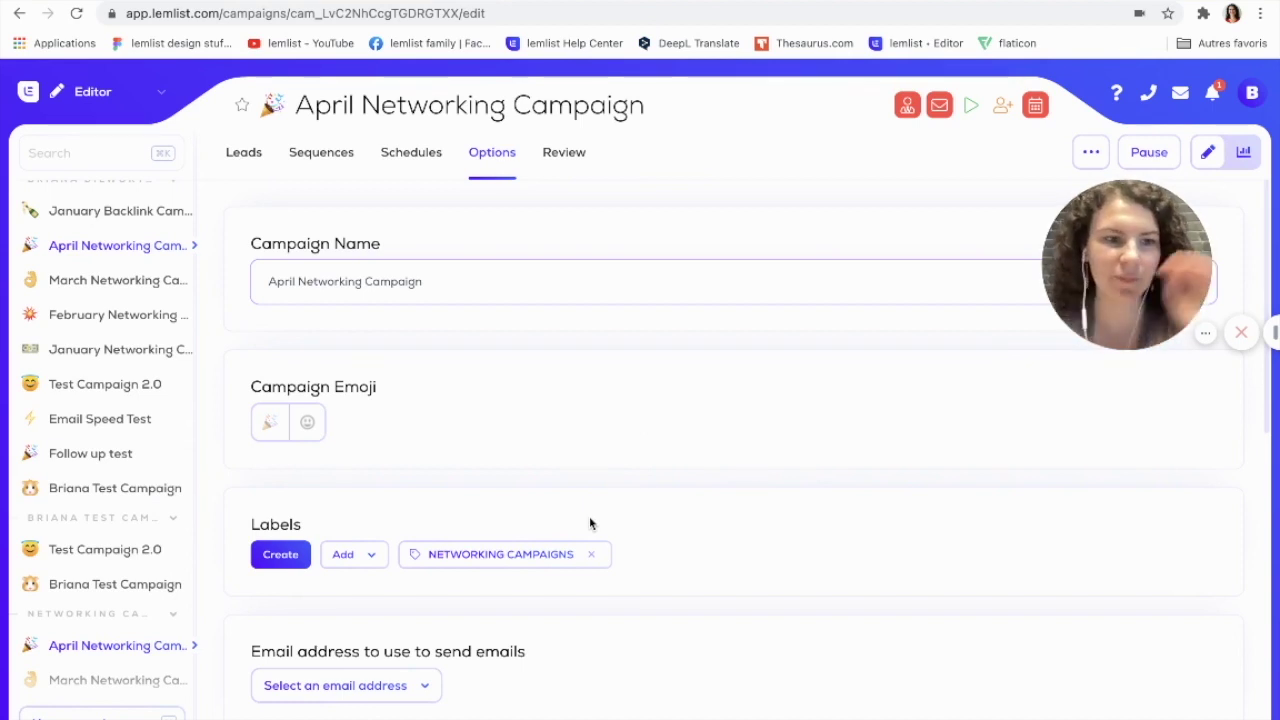
{"action": "scroll", "coordinate": [103, 493], "scroll_direction": "down", "scroll_amount": 3}
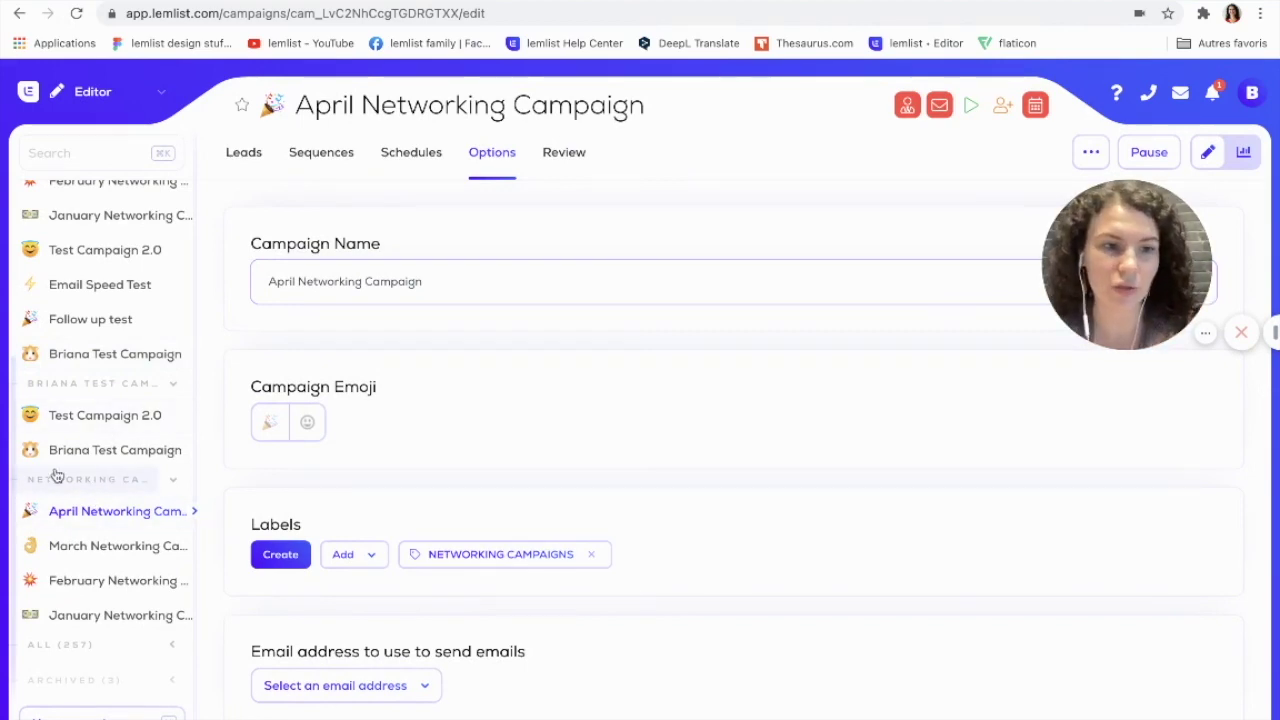
{"action": "left_click", "coordinate": [111, 484]}
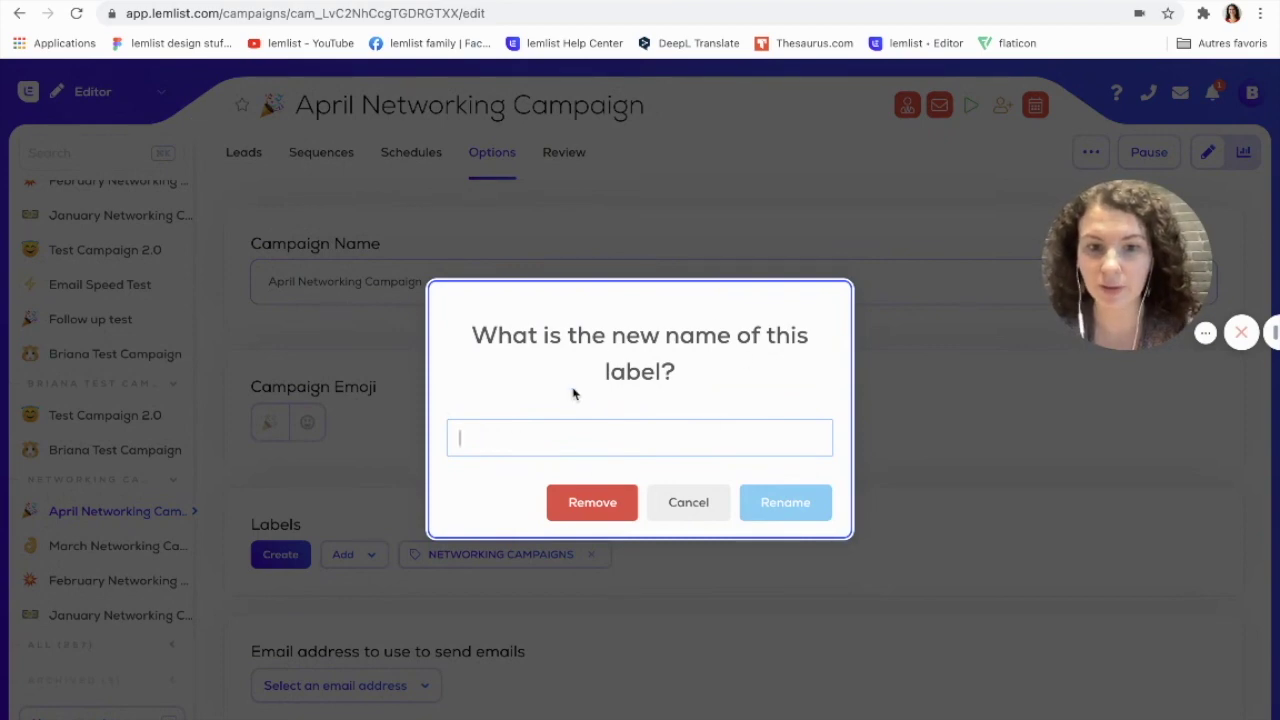
{"action": "left_click", "coordinate": [704, 505]}
{"action": "scroll", "coordinate": [103, 378], "scroll_direction": "up", "scroll_amount": 5}
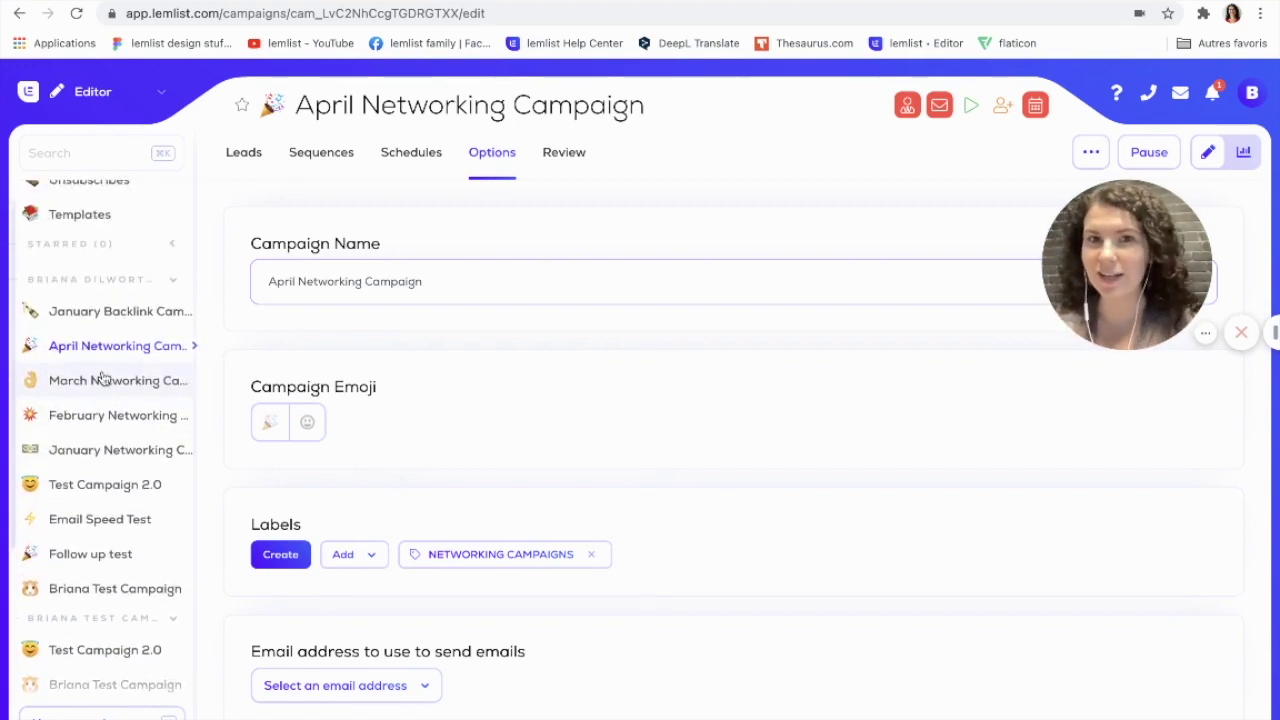
Switch the April Networking Campaign from the Editor to its Reports page
{"action": "left_click", "coordinate": [120, 104]}
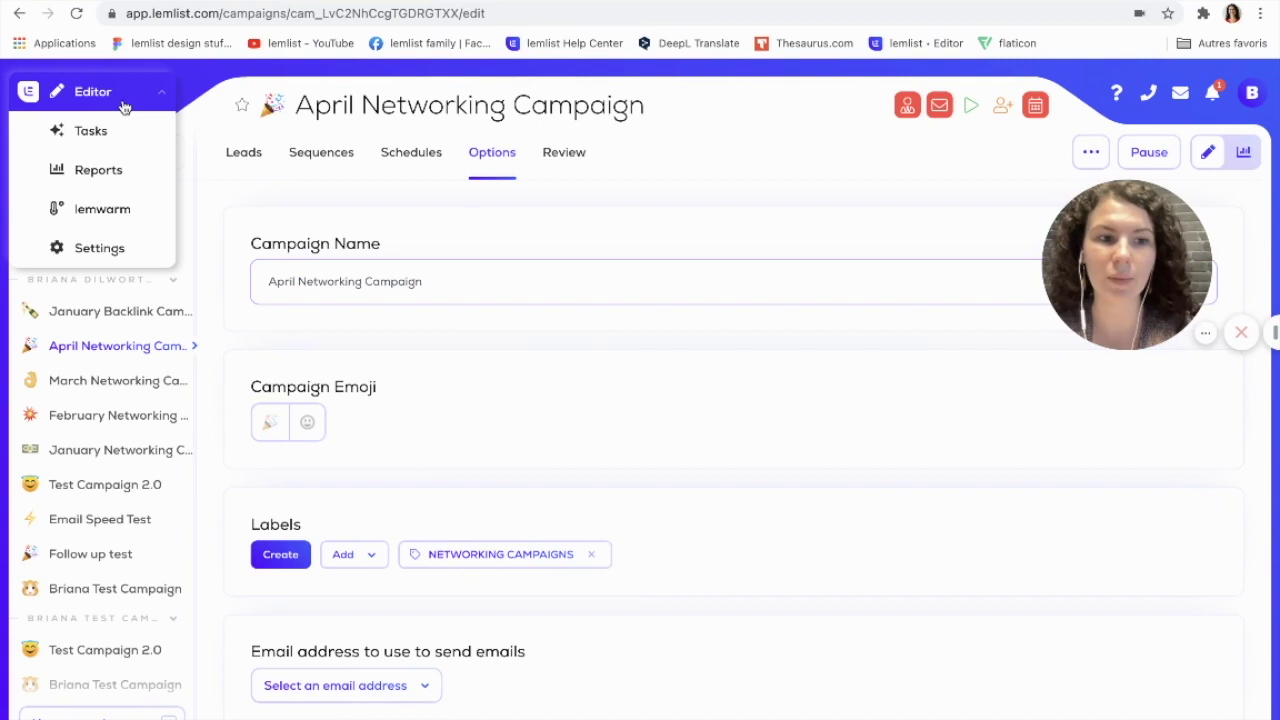
{"action": "left_click", "coordinate": [118, 174]}
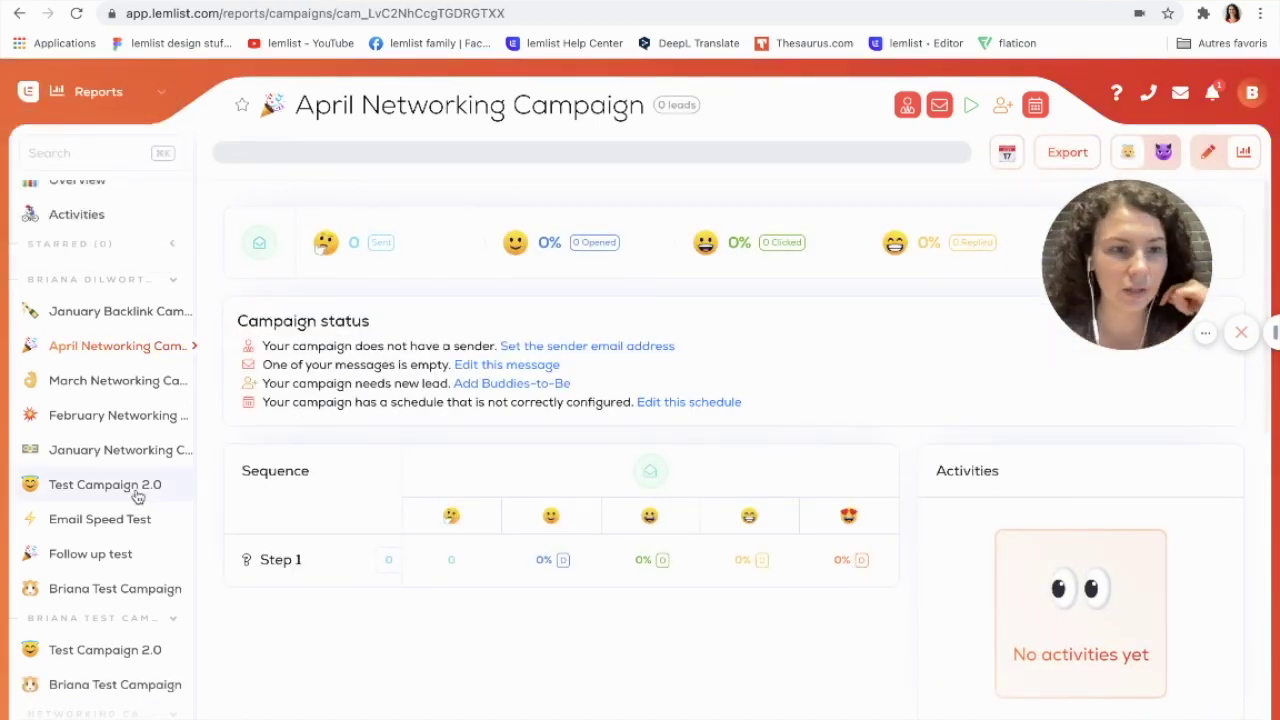
{"action": "scroll", "coordinate": [131, 636], "scroll_direction": "down", "scroll_amount": 2}
{"action": "scroll", "coordinate": [131, 636], "scroll_direction": "down", "scroll_amount": 1}
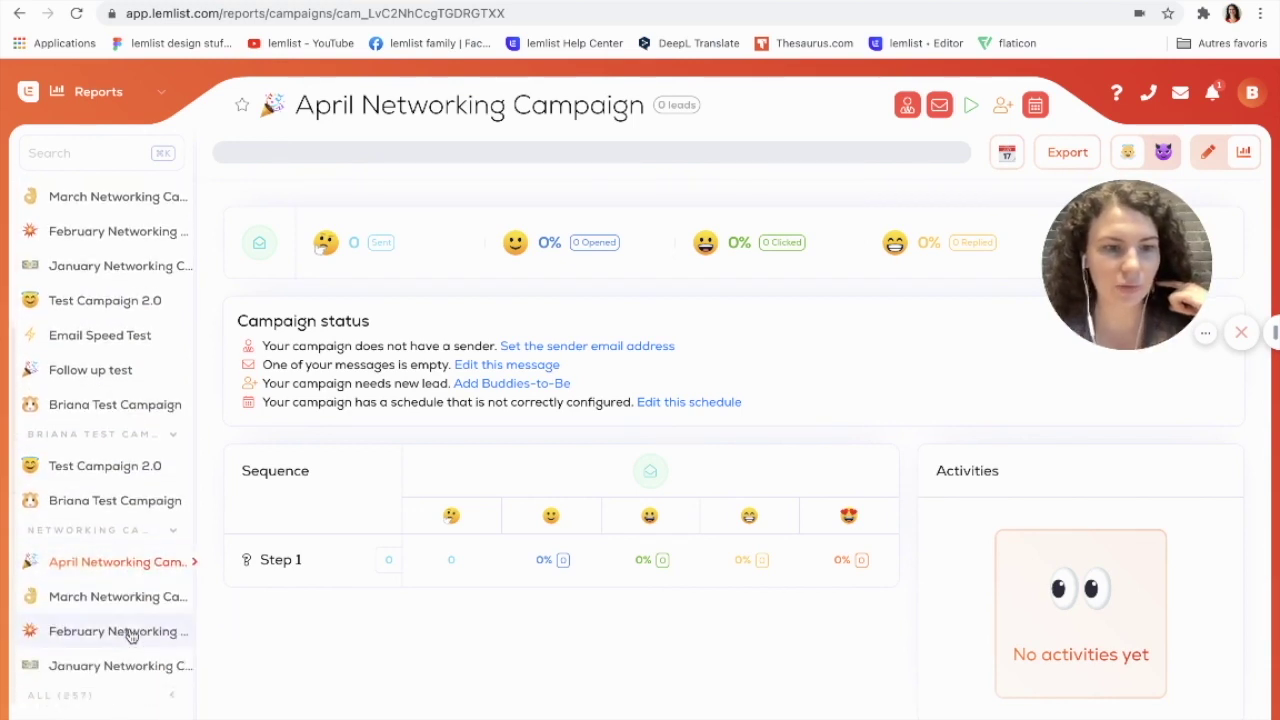
Open the NETWORKING CAMPAIGNS label report and filter its campaigns by 'JAN'
{"action": "left_click", "coordinate": [108, 540]}
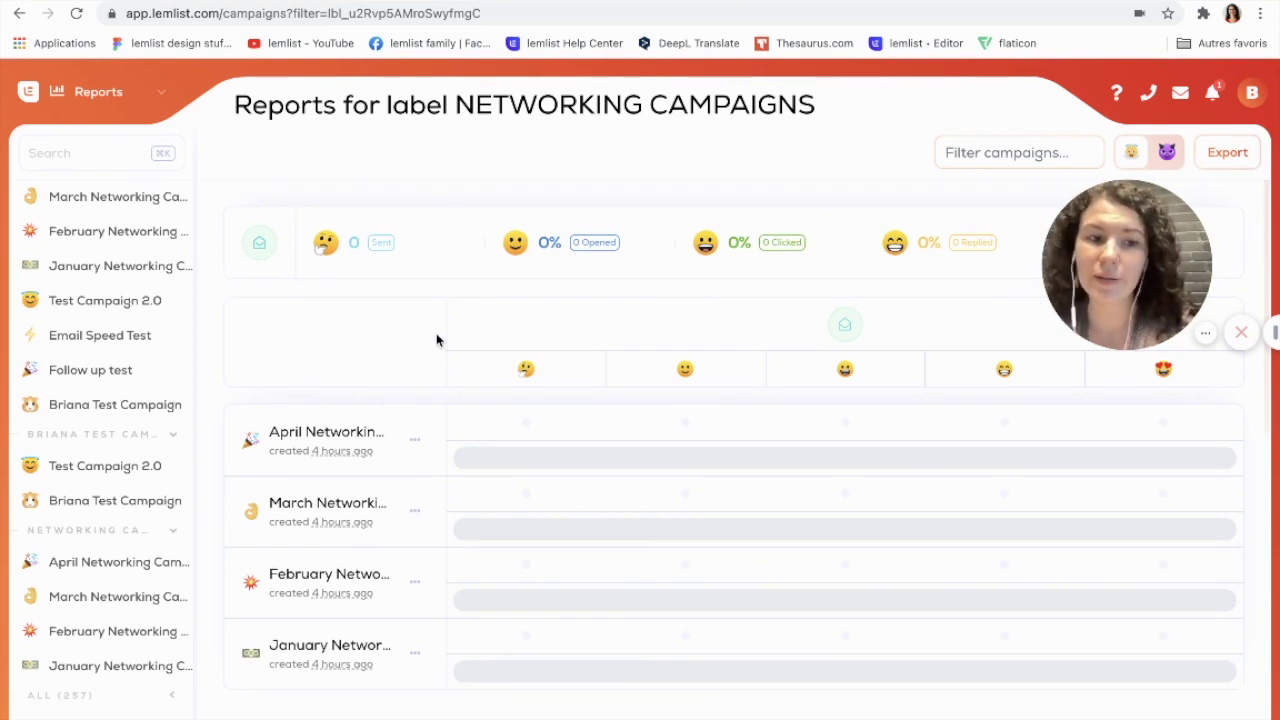
{"action": "left_click", "coordinate": [1017, 152]}
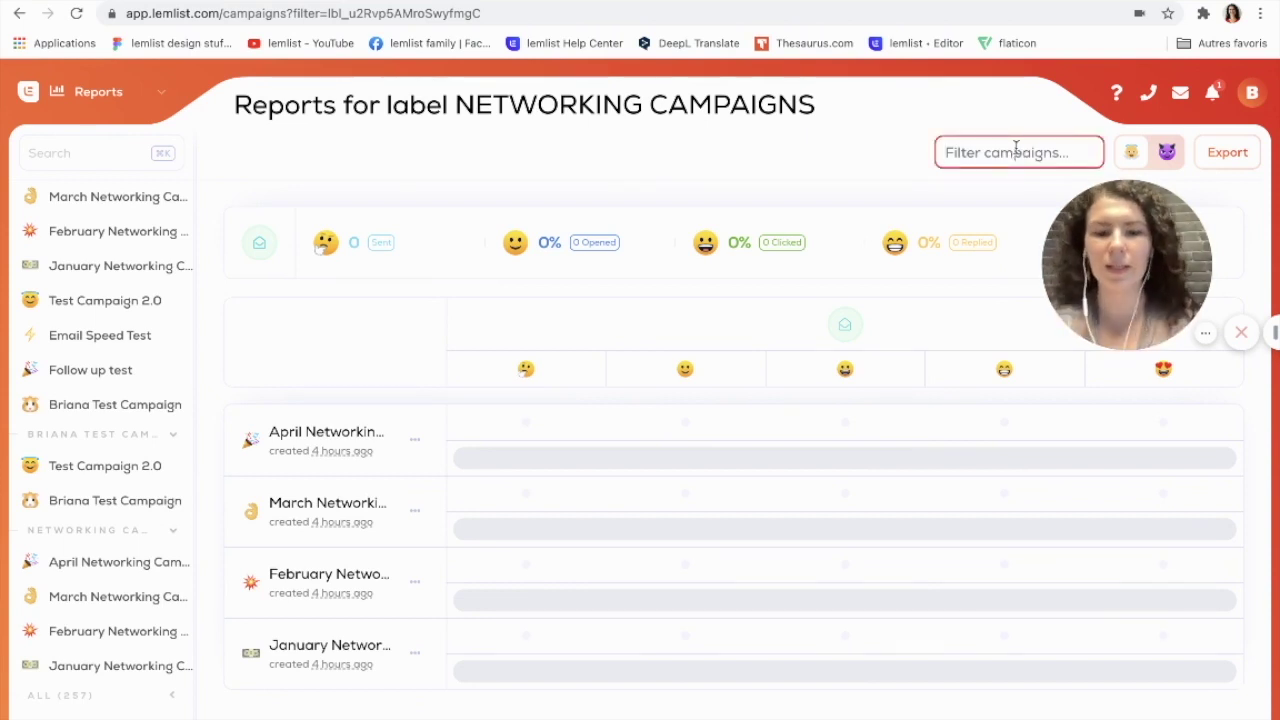
{"action": "type", "text": "JAN"}
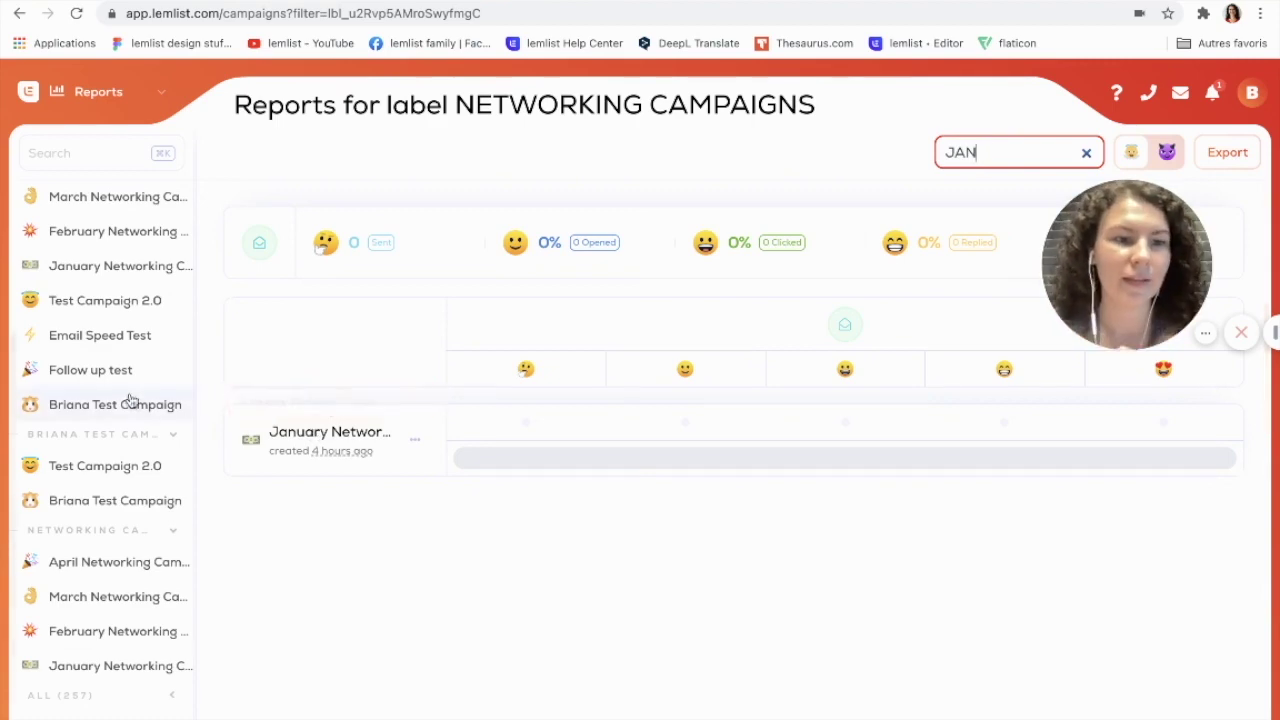
Collapse the personal and test campaign groups in the sidebar
{"action": "scroll", "coordinate": [114, 363], "scroll_direction": "up", "scroll_amount": 3}
{"action": "scroll", "coordinate": [114, 363], "scroll_direction": "down", "scroll_amount": 5}
{"action": "scroll", "coordinate": [114, 363], "scroll_direction": "up", "scroll_amount": 5}
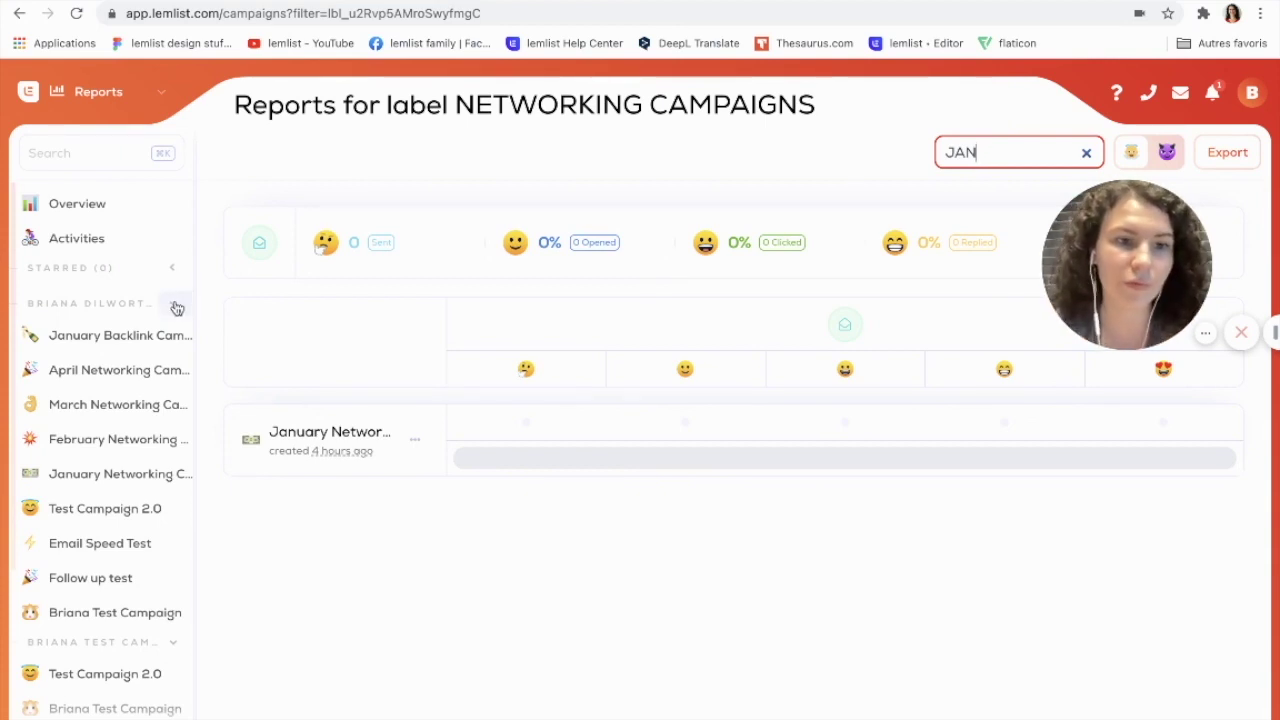
{"action": "left_click", "coordinate": [177, 308]}
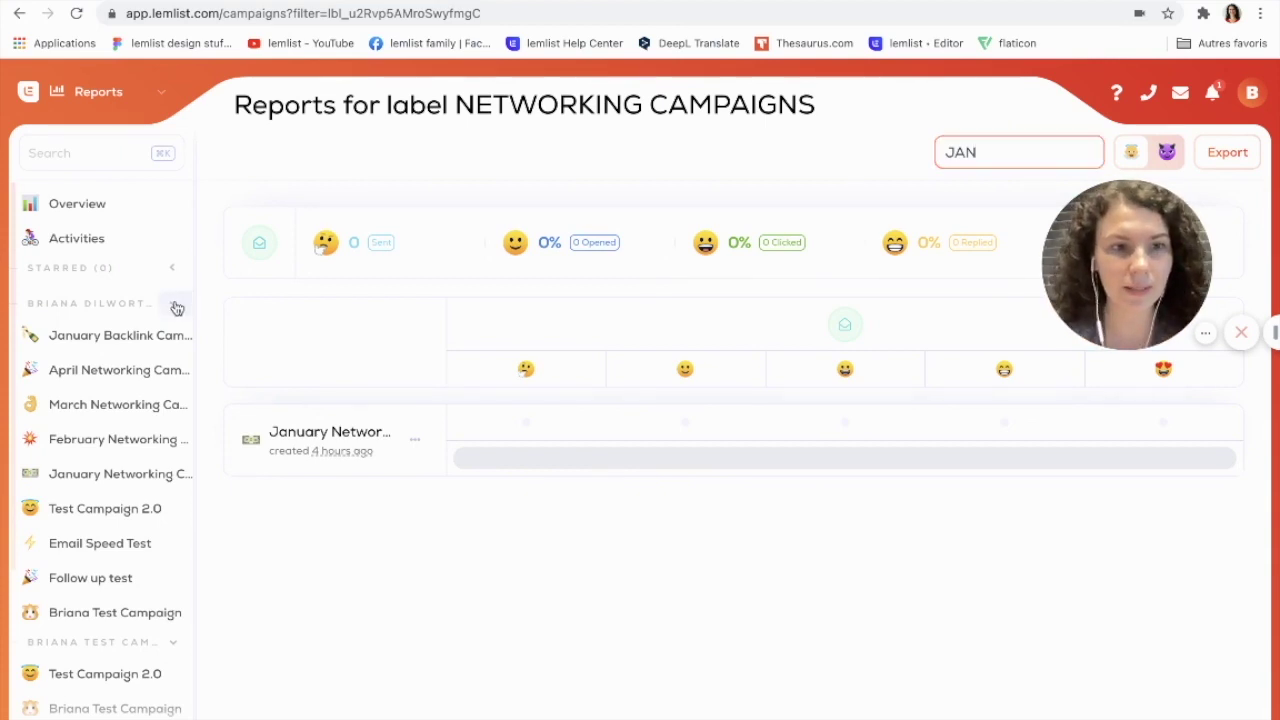
{"action": "left_click", "coordinate": [175, 305]}
{"action": "left_click", "coordinate": [175, 305]}
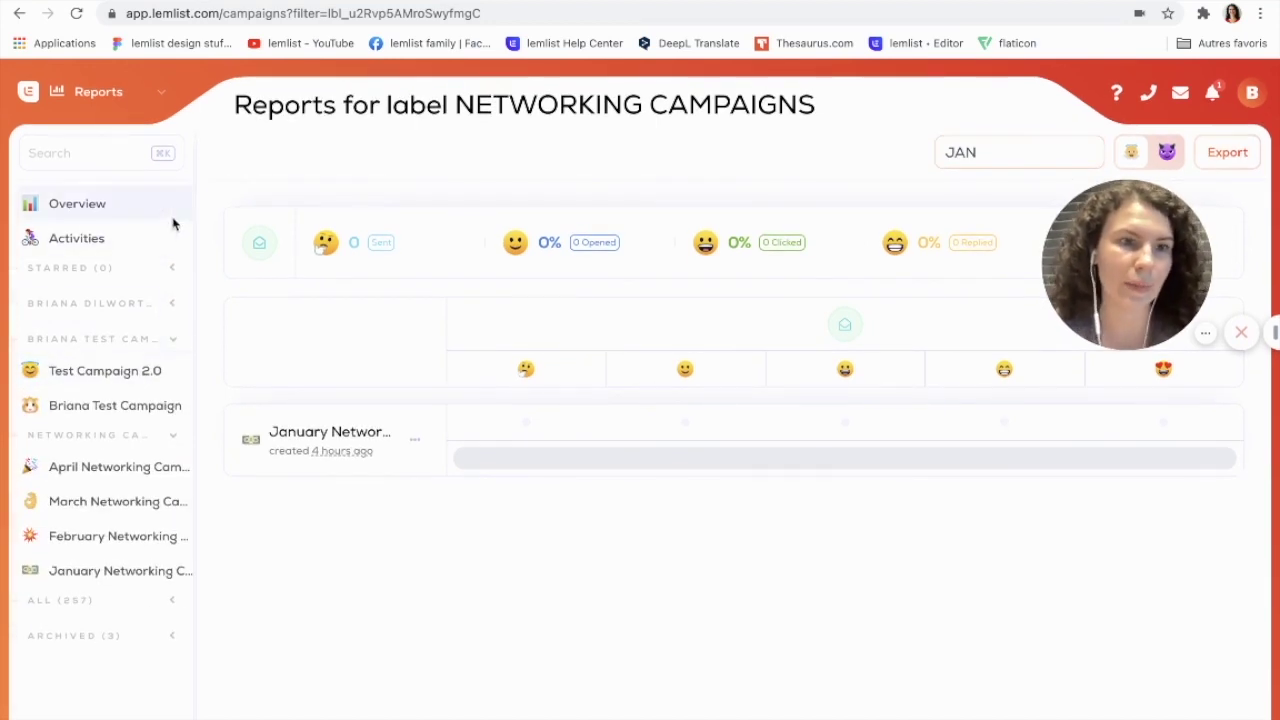
{"action": "left_click", "coordinate": [174, 344]}
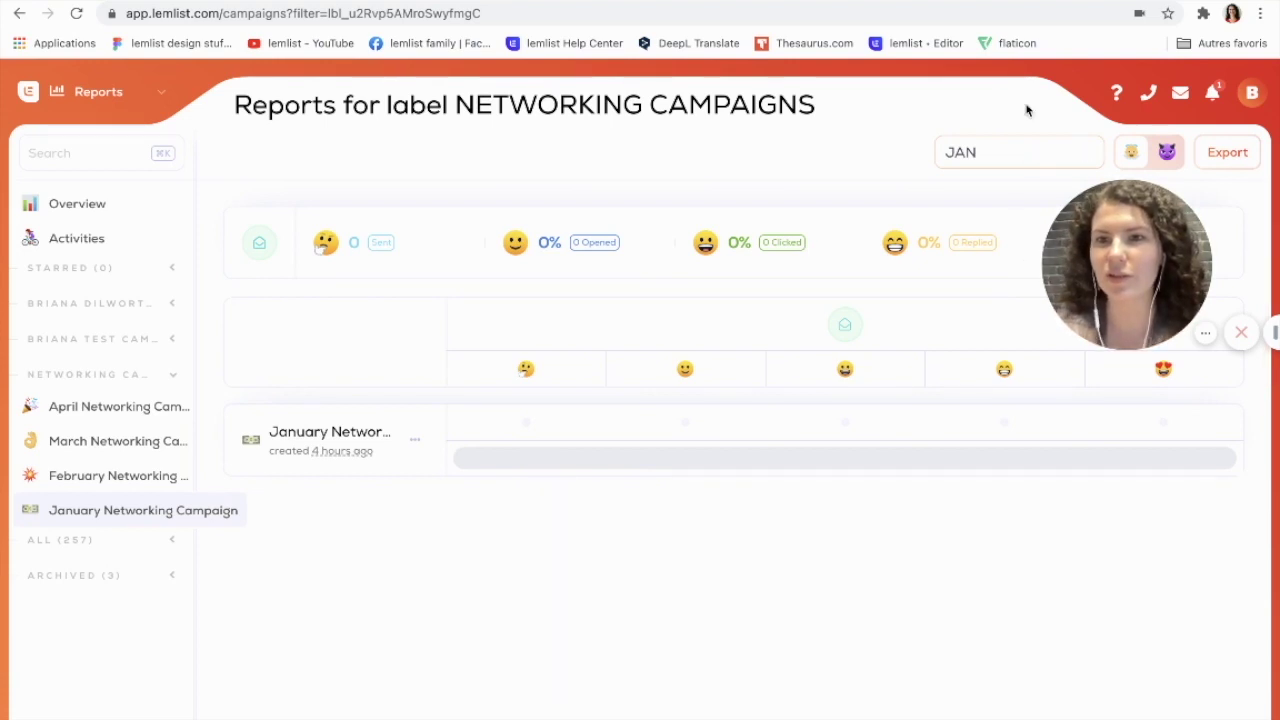
Show the Help dropdown with support guide, tutorial video, community and chat options
{"action": "left_click", "coordinate": [1116, 92]}
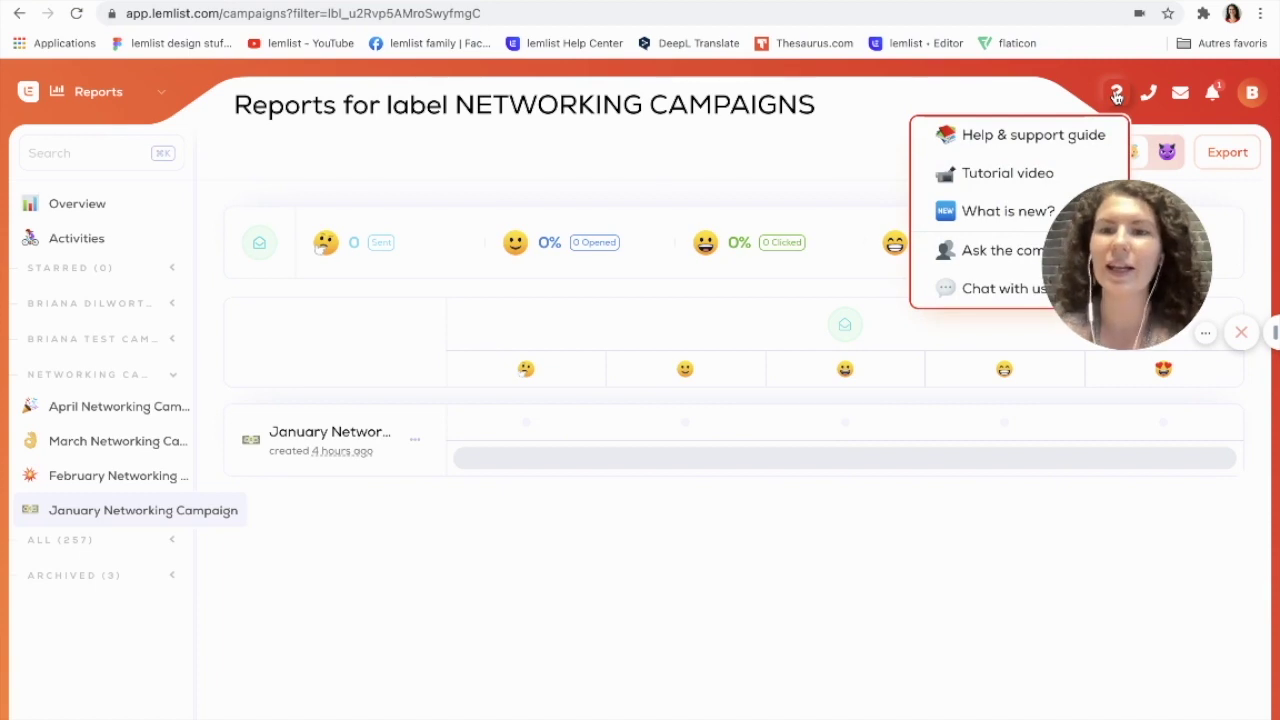
{"action": "left_click", "coordinate": [1113, 287]}
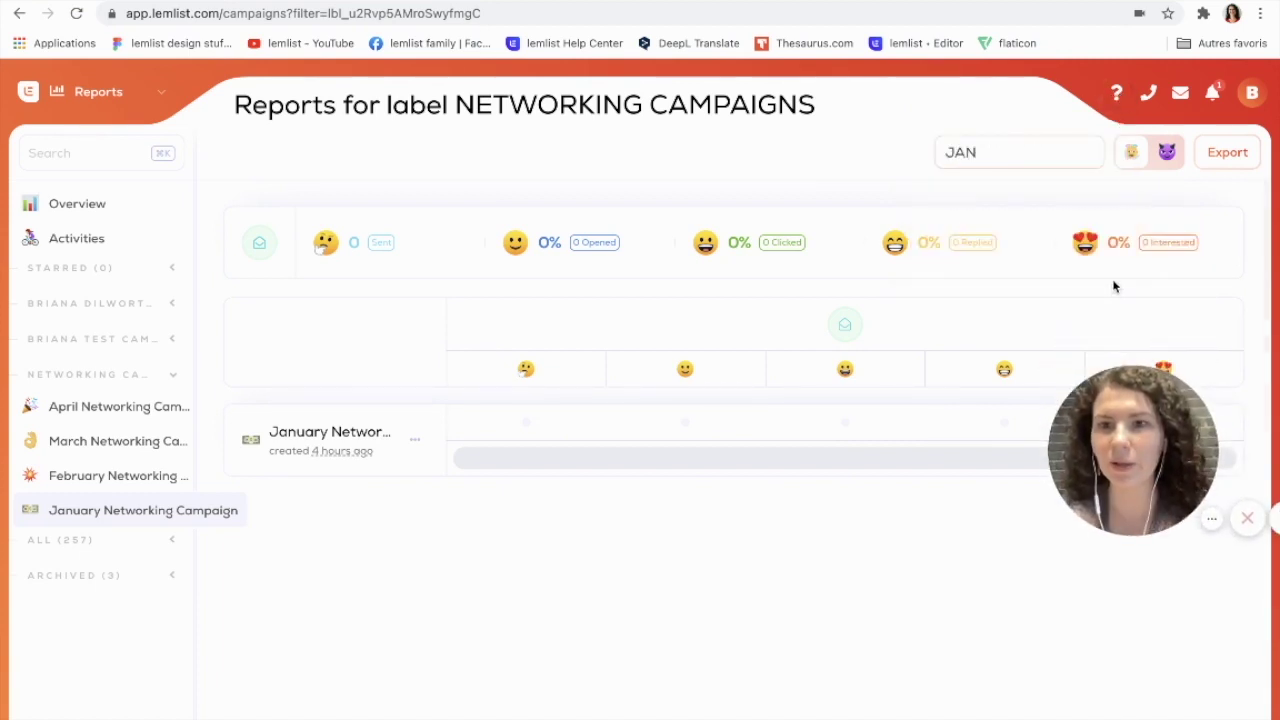
{"action": "left_click", "coordinate": [1116, 92]}
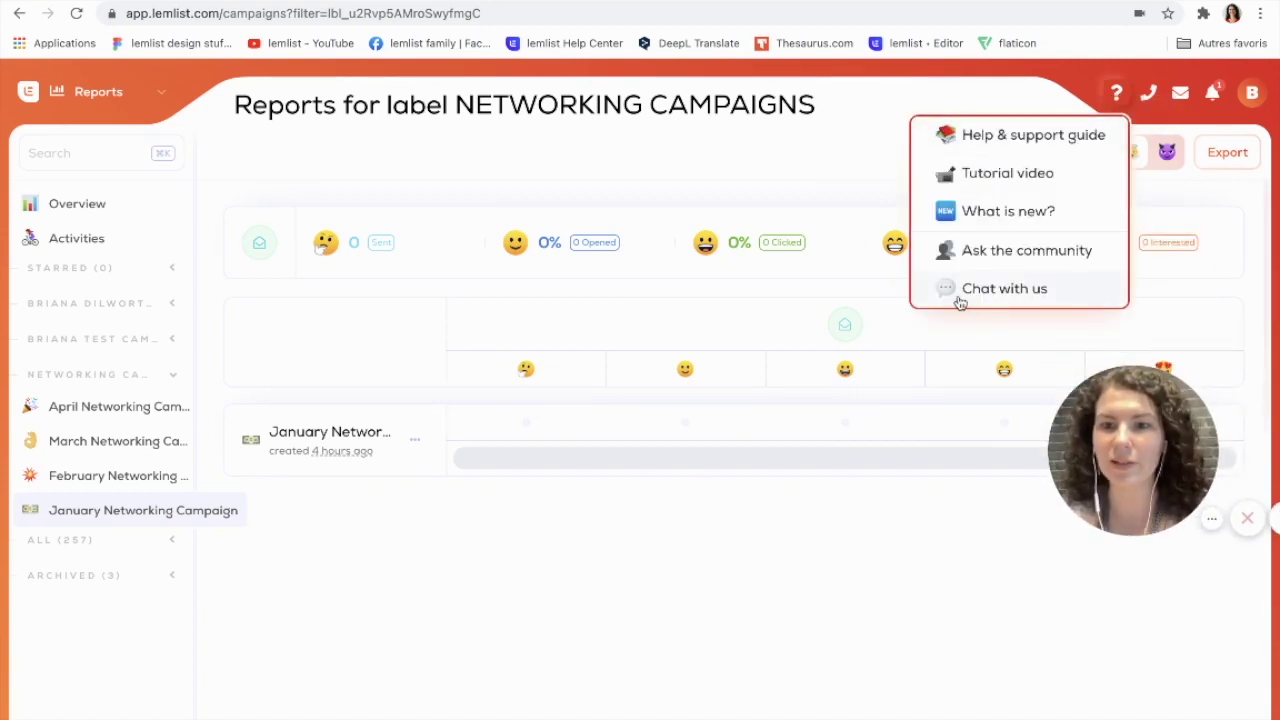